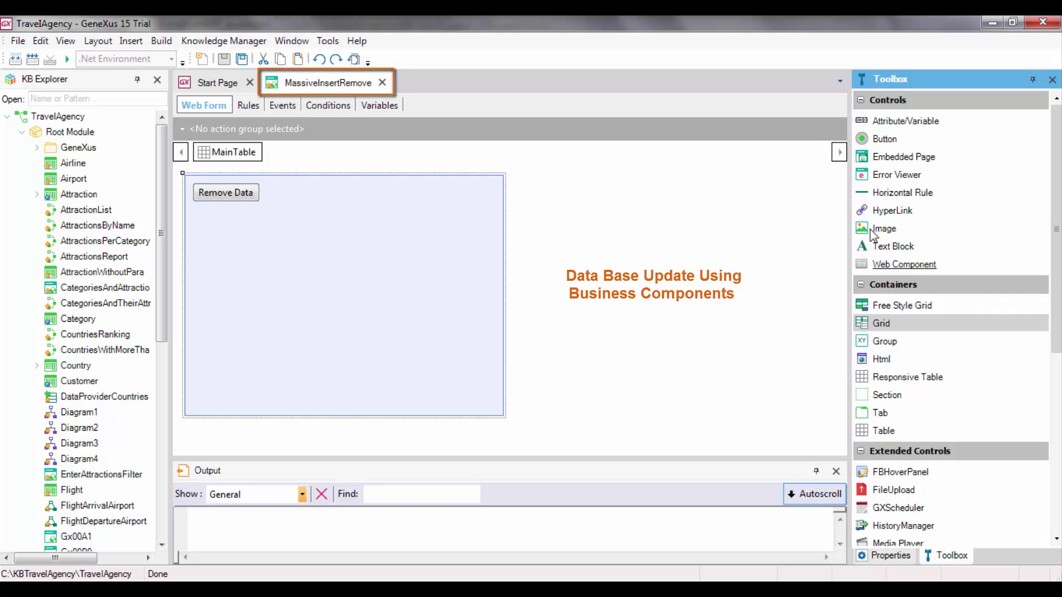
Step: Add an InitializeData button to MainTable and a Categories variable holding a Category collection
left_click_drag(871, 140, 496, 204)
type("I")
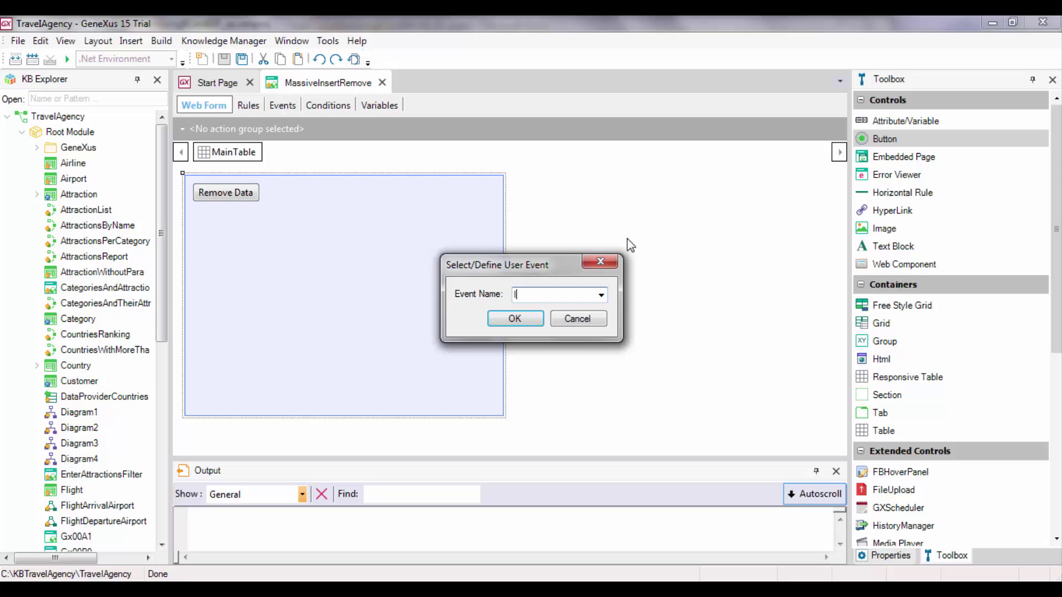
type("nitializeD")
type("ata")
left_click(532, 323)
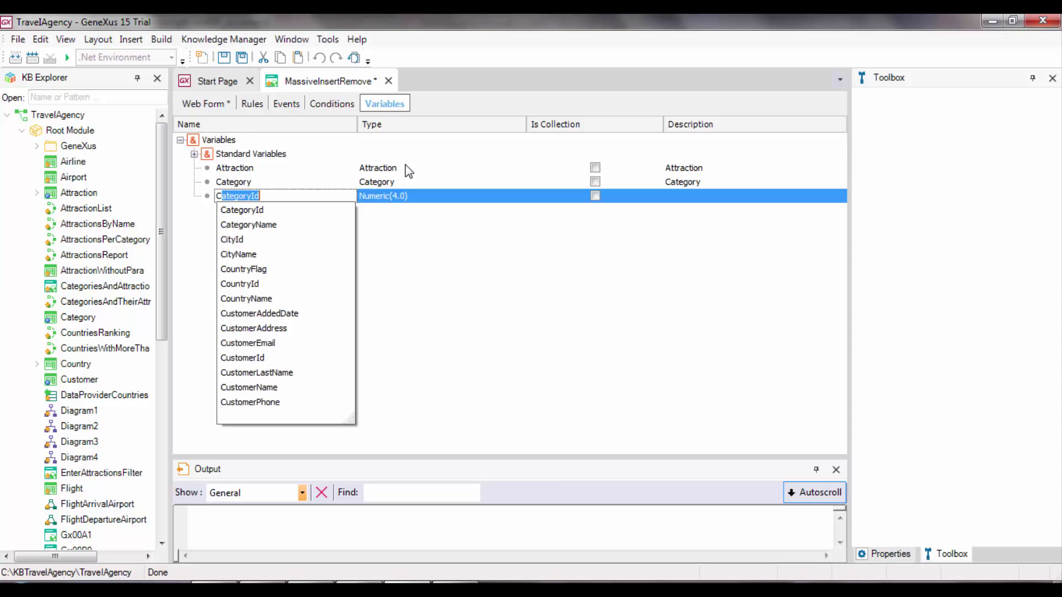
key("Tab")
type("Cat")
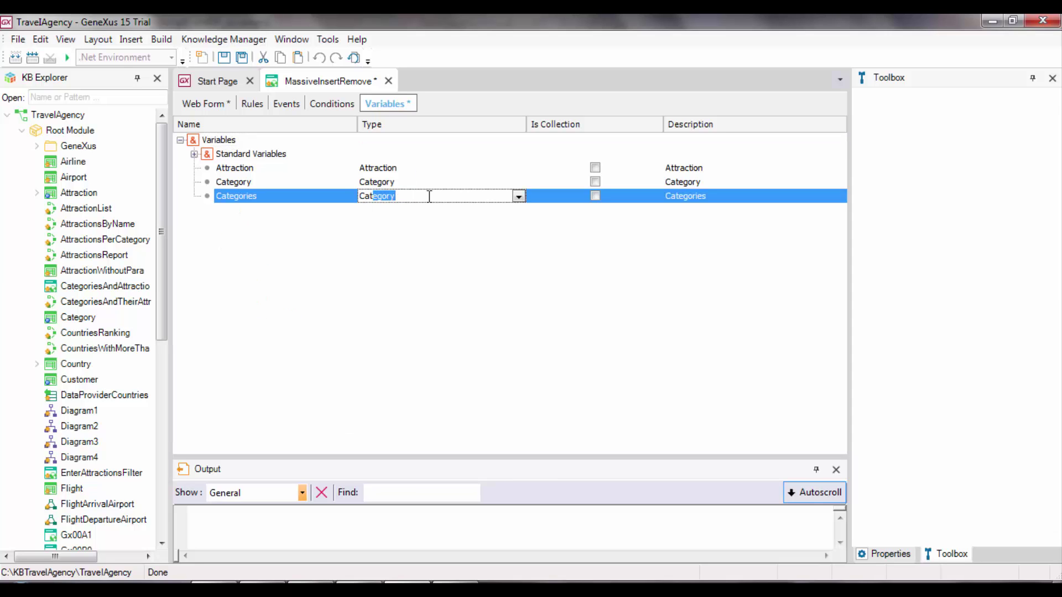
type("egory")
left_click(595, 196)
left_click(245, 141)
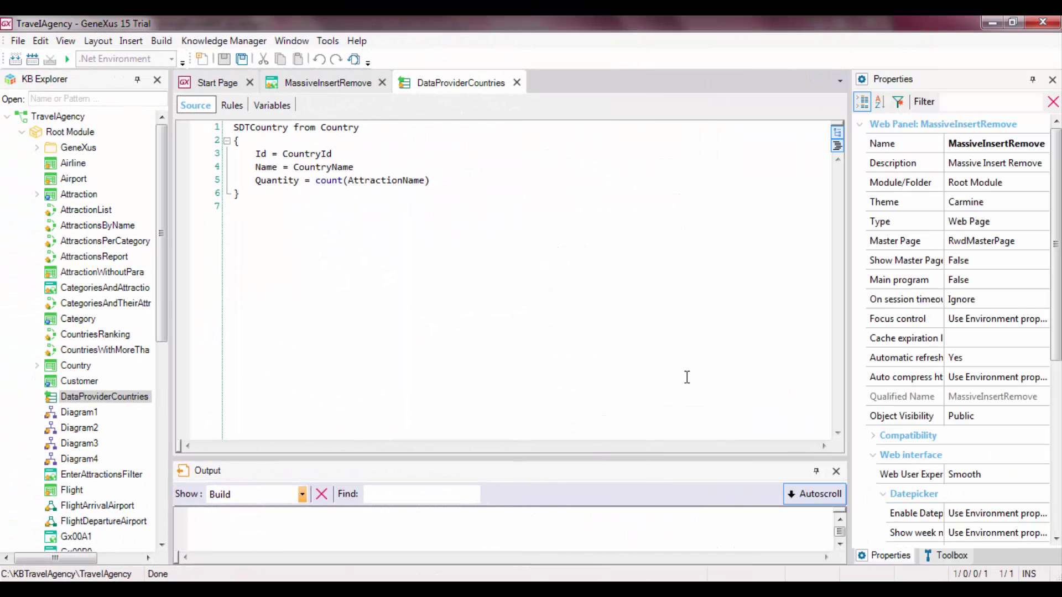
Step: Create a new Data Provider object named Category_DP
key("ctrl+n")
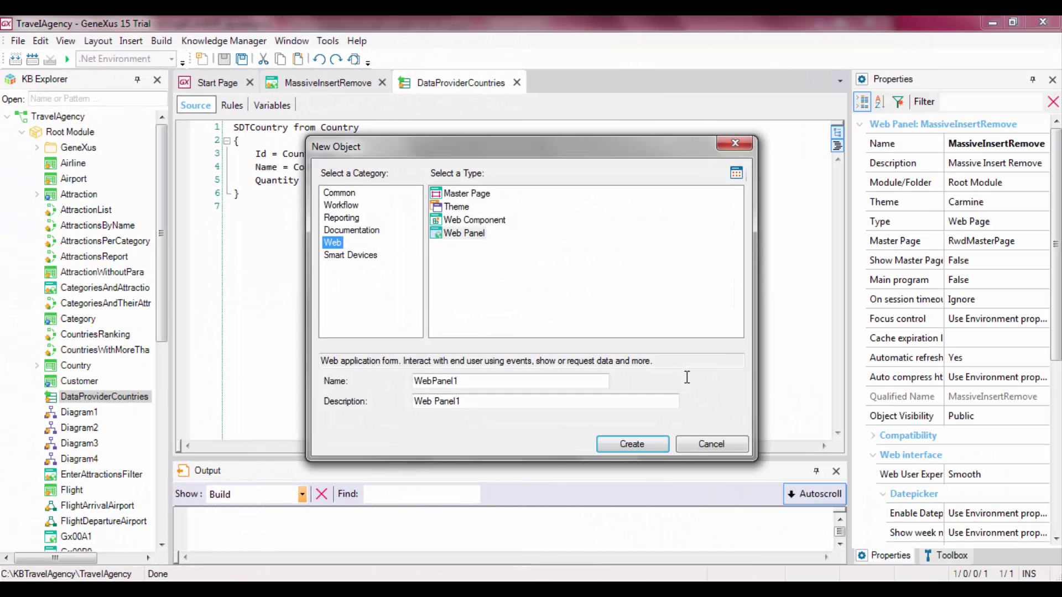
left_click(341, 193)
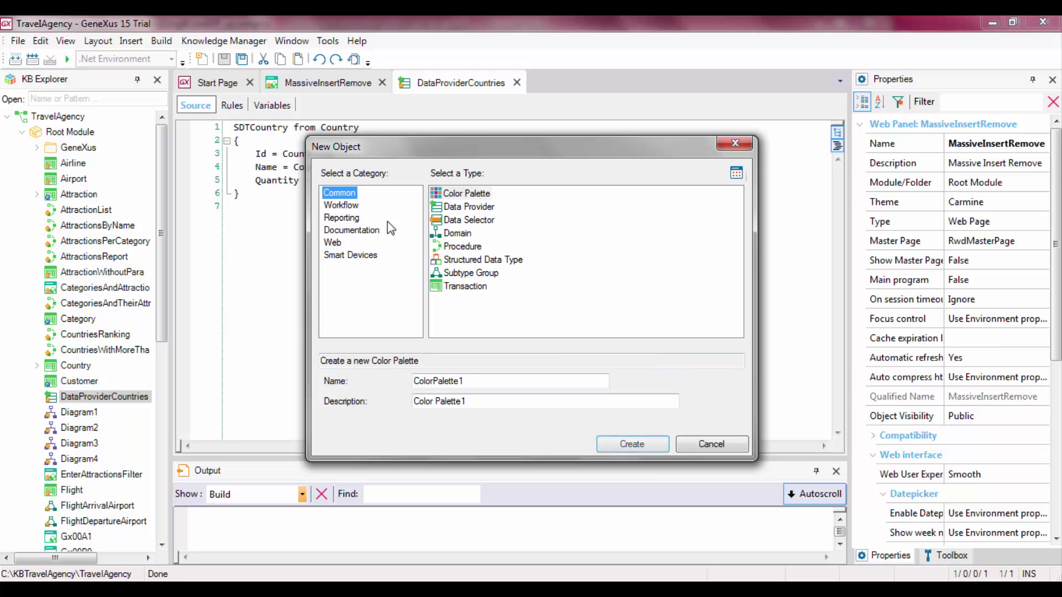
left_click(466, 207)
key("Tab")
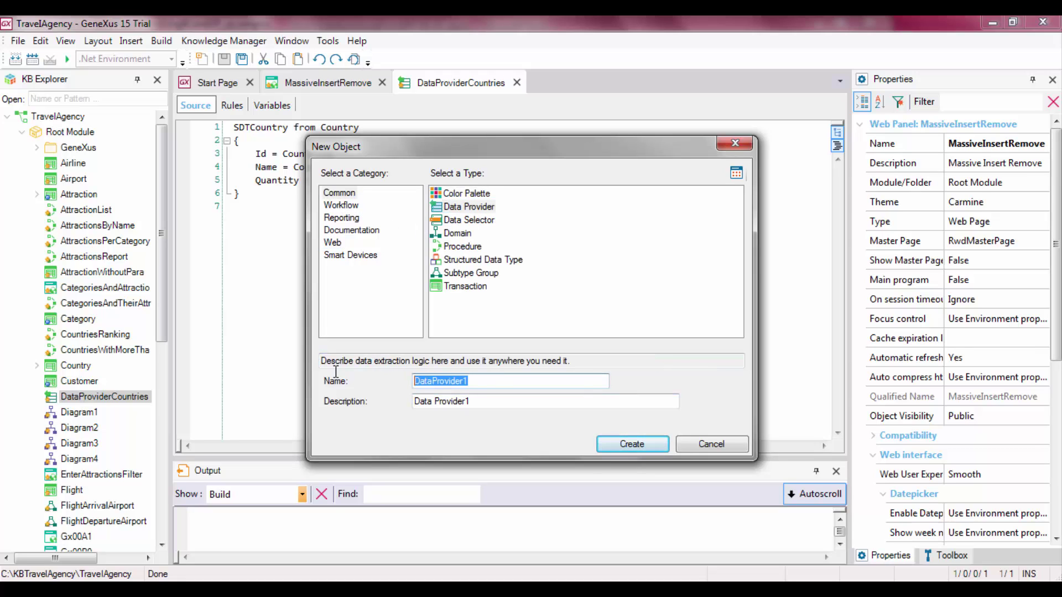
type("Category_")
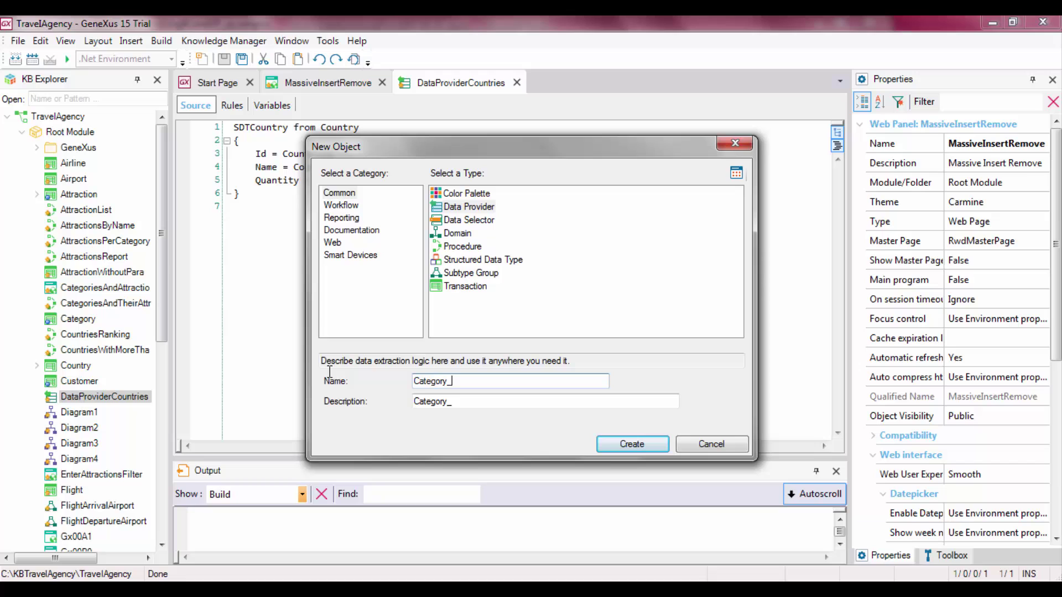
type("DP")
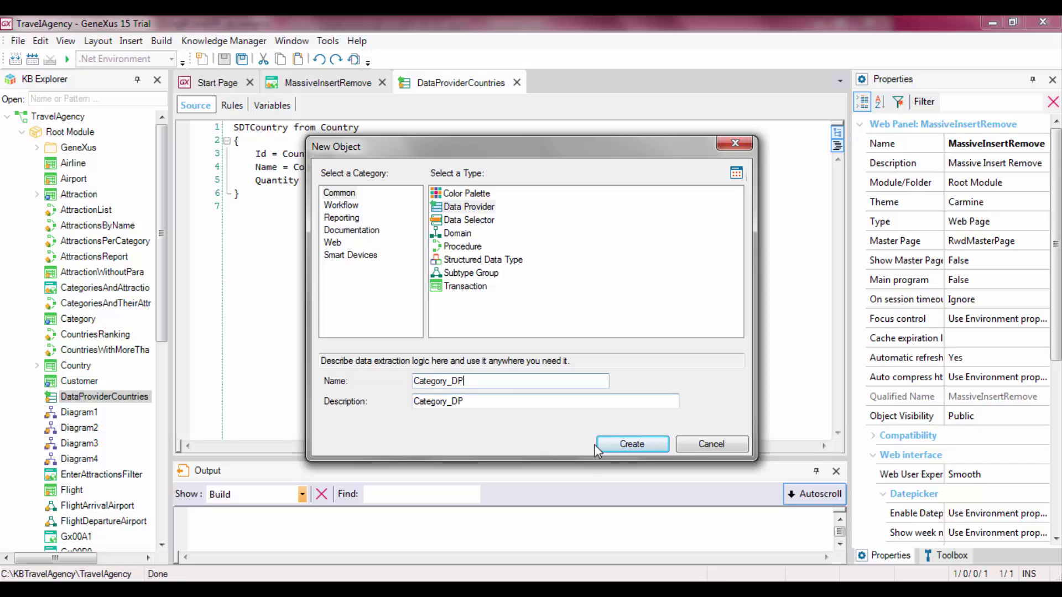
left_click(622, 444)
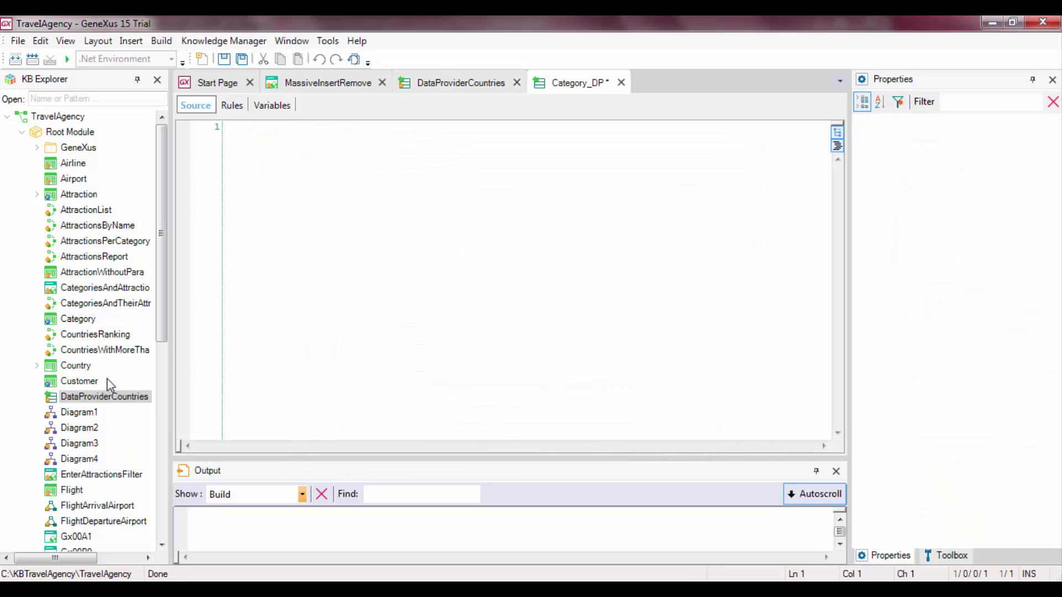
Step: Insert the Category transaction structure into the Category_DP source, with a new line below it
left_click_drag(78, 319, 428, 298)
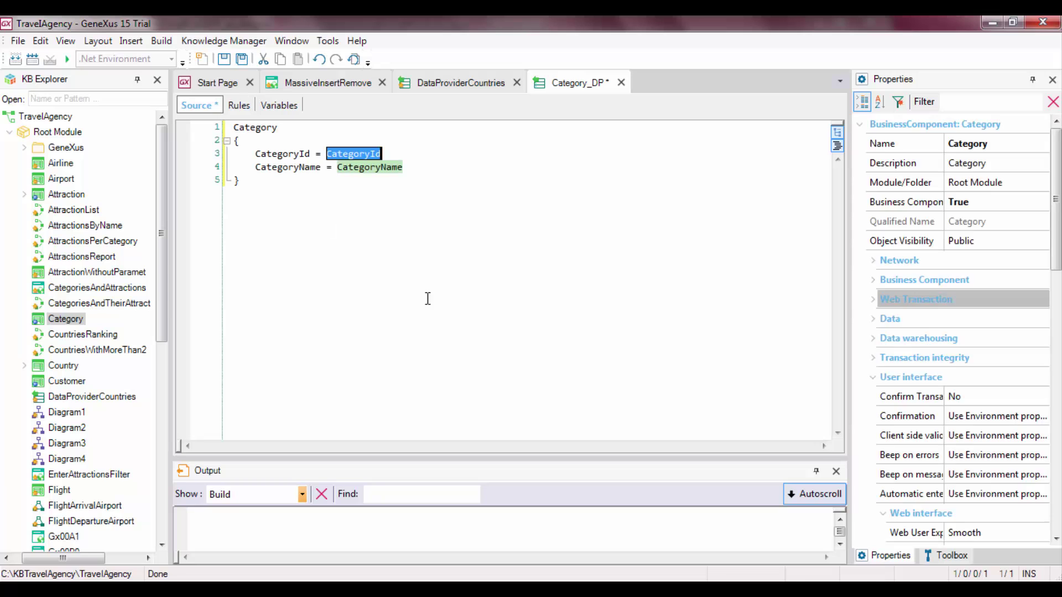
left_click(453, 345)
key("Return")
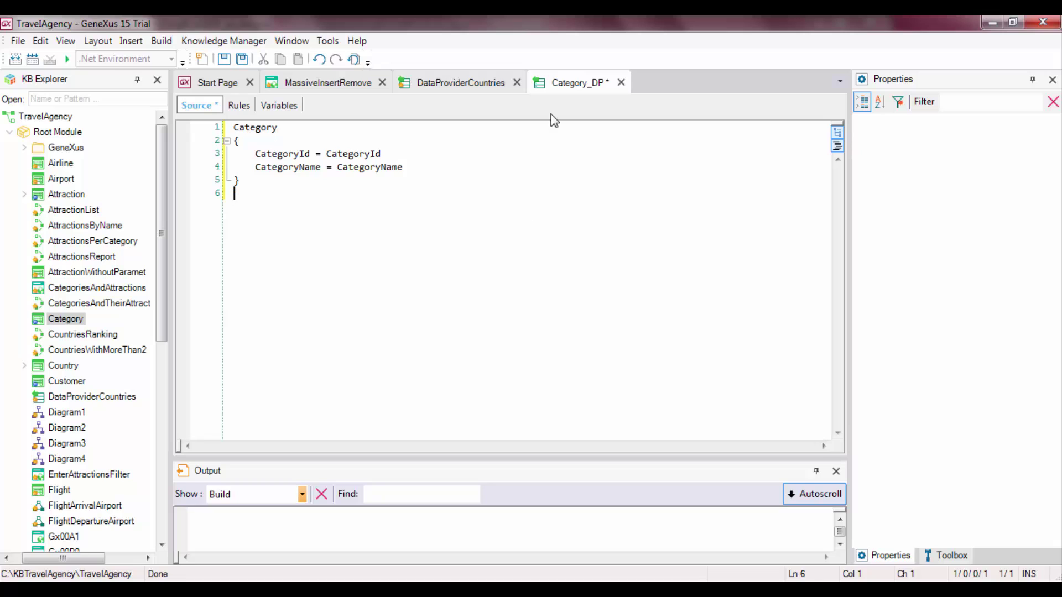
Step: Set Category_DP's Collection property to True and its Collection Name to CategoryCollection
left_click(587, 88)
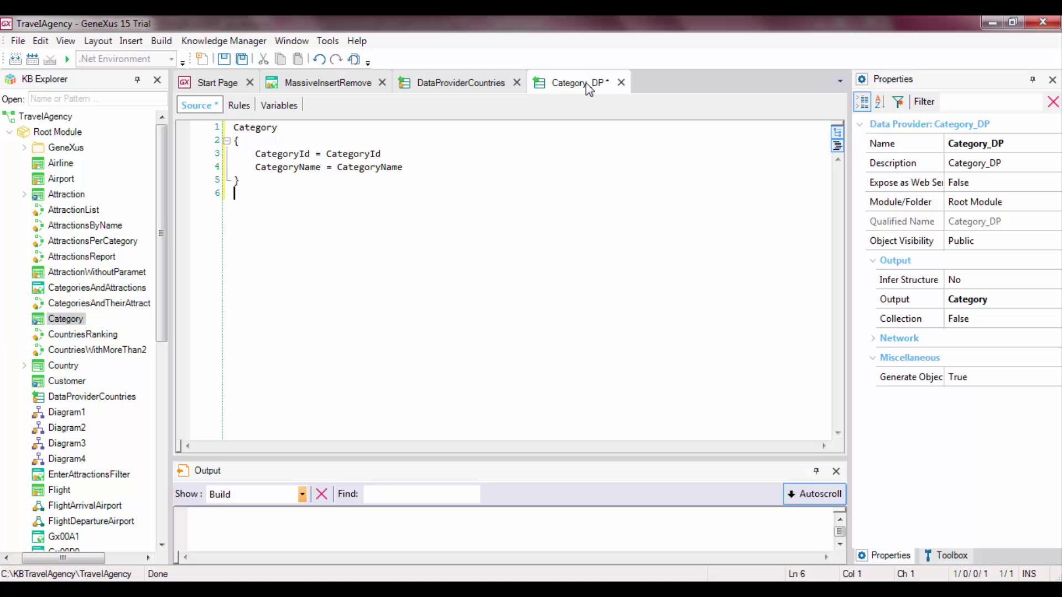
key("F4")
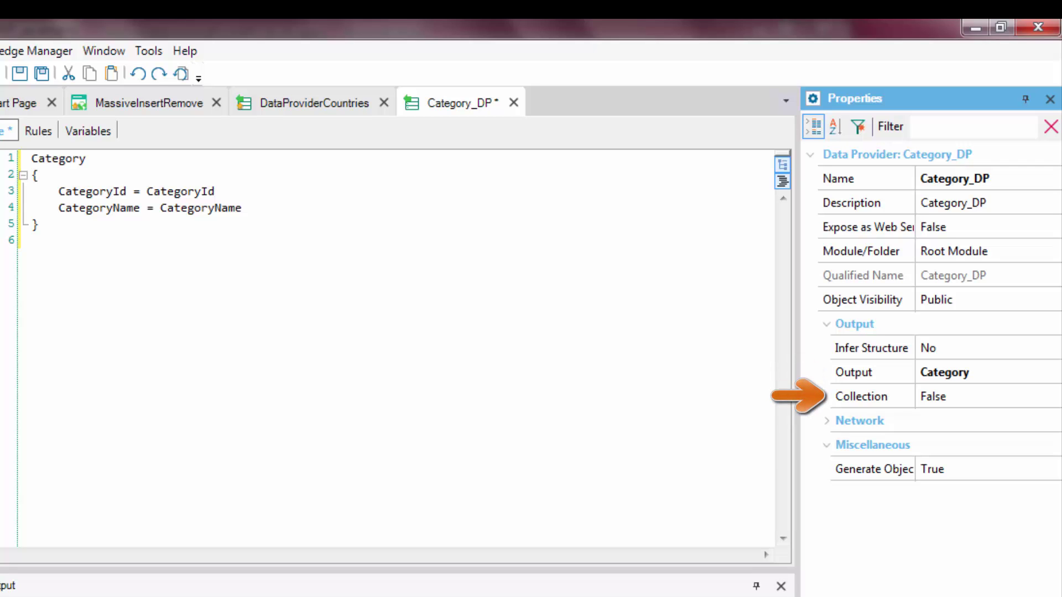
left_click(1037, 397)
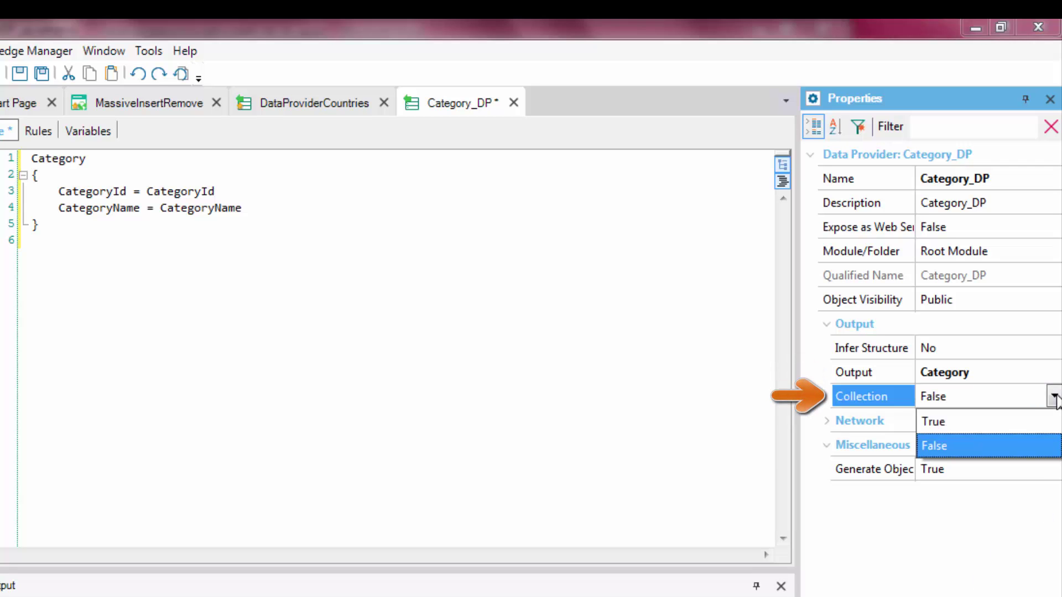
left_click(987, 421)
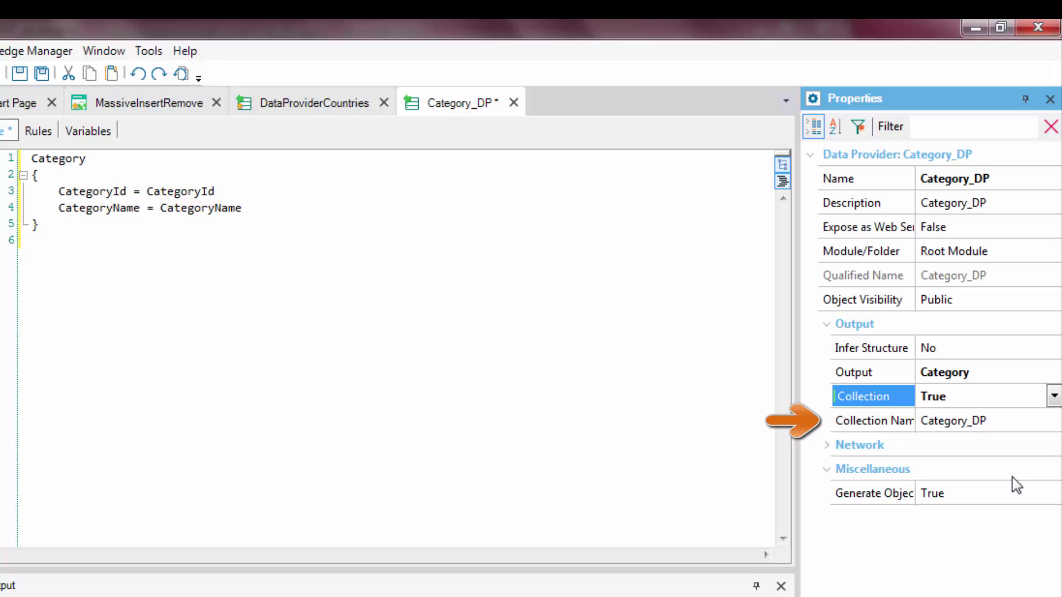
left_click(1011, 420)
key("BackSpace")
key("BackSpace")
key("BackSpace")
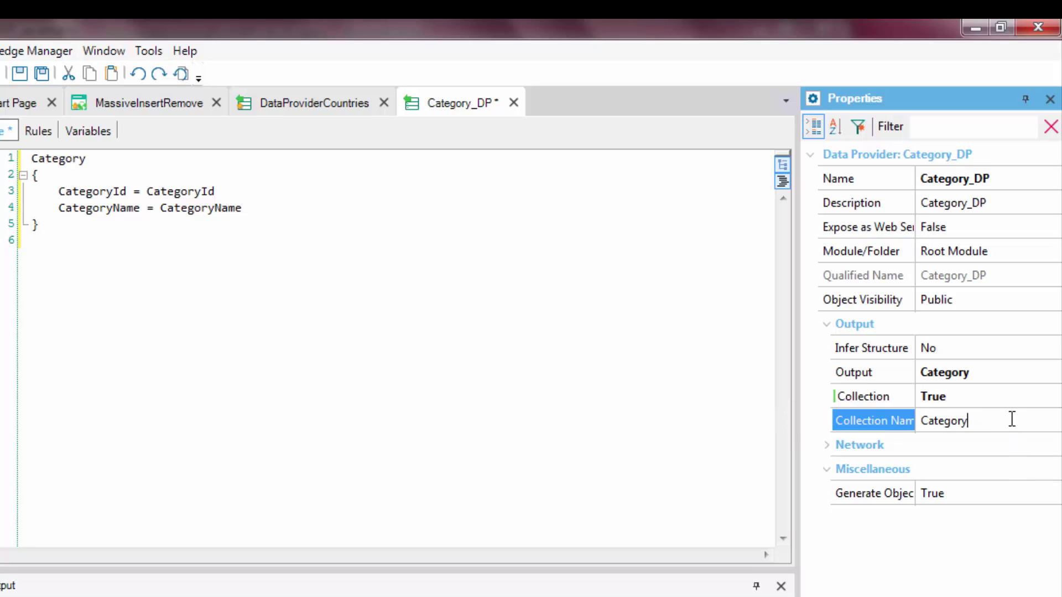
type("Colle")
type("ction")
left_click(712, 356)
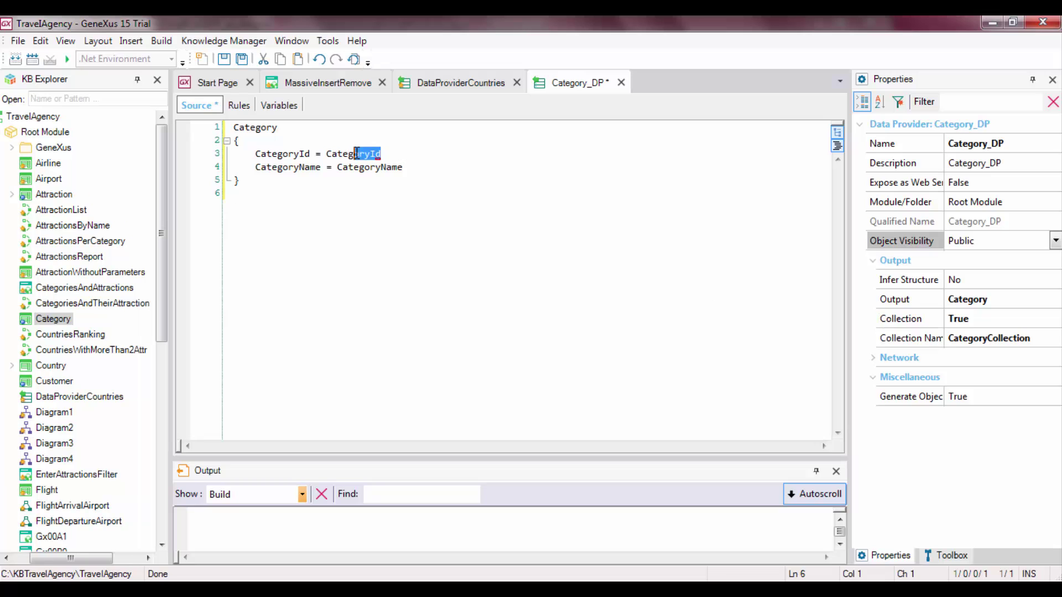
Step: Edit the first Category entry's CategoryId and CategoryName values in the source
left_click_drag(357, 154, 327, 154)
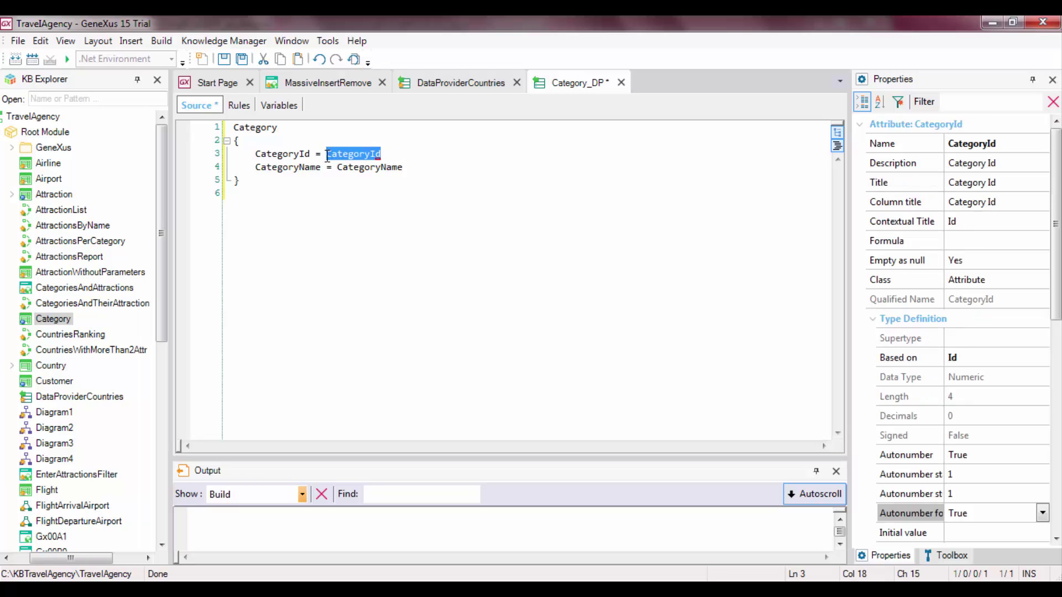
type("1")
left_click(439, 166)
key("BackSpace")
key("BackSpace")
key("BackSpace")
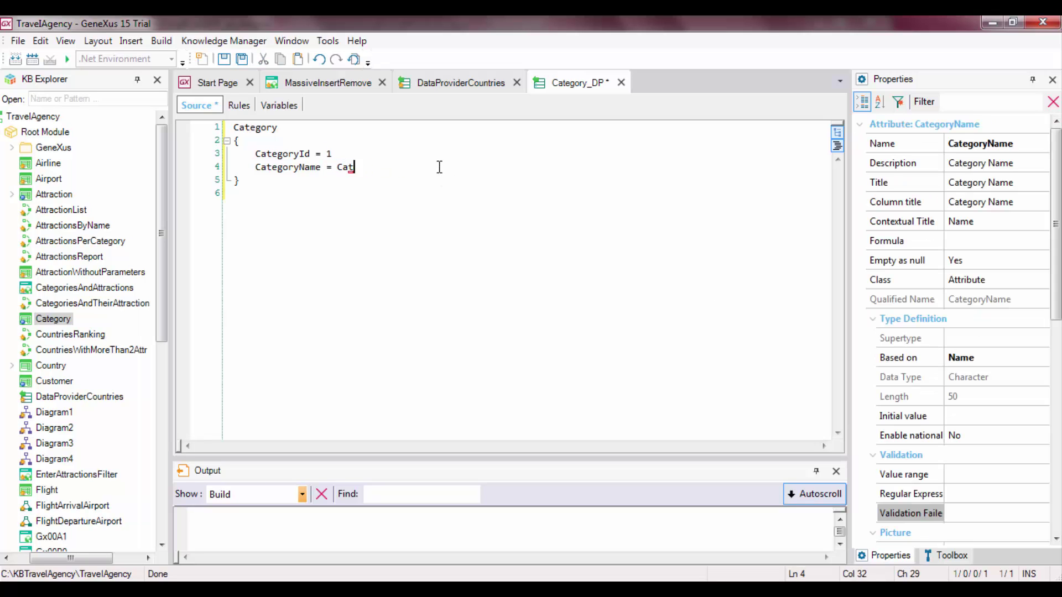
key("BackSpace")
key("BackSpace")
type("\"Museum")
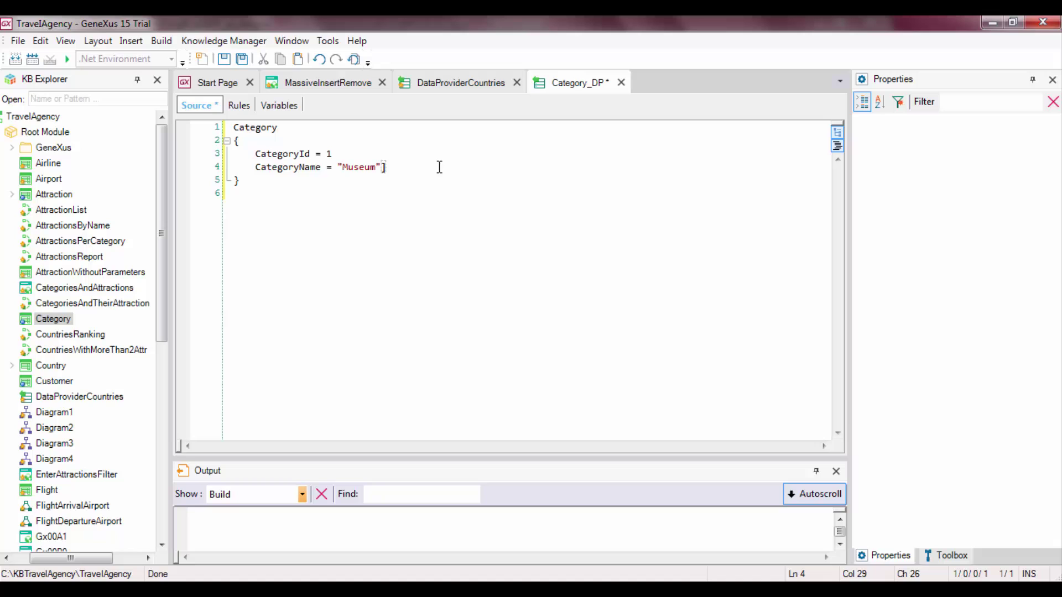
Step: Duplicate the Category block as a second entry and edit its id and name
left_click(277, 191)
key("ctrl+a")
key("ctrl+c")
left_click(293, 208)
key("ctrl+v")
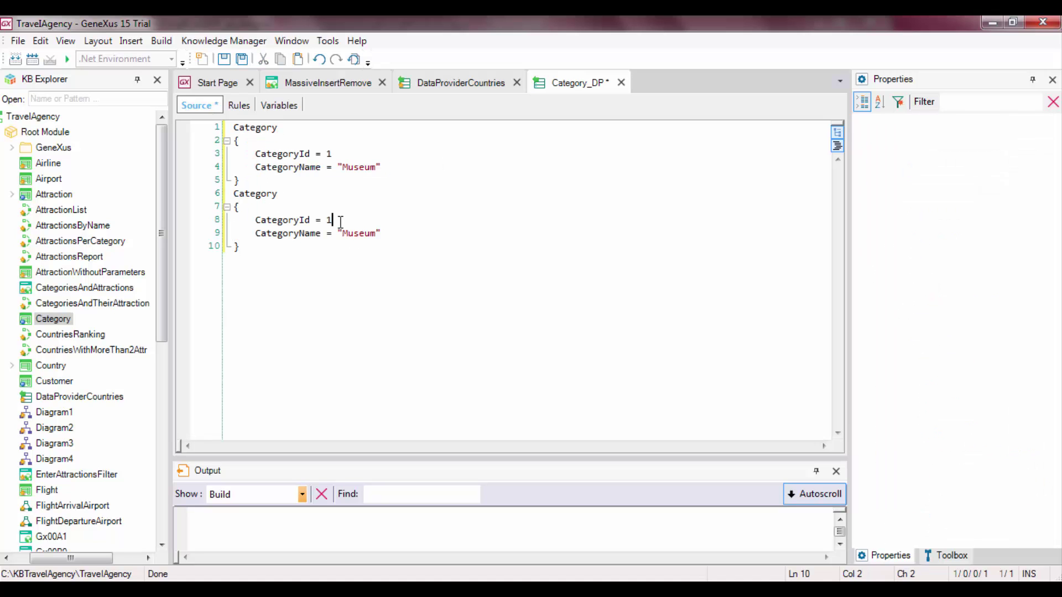
key("BackSpace")
type("2")
double_click(361, 233)
type("Mon")
type("ument")
Step: Paste a third Category entry and set it to id 3, Tourist site
left_click(313, 280)
key("Return")
key("ctrl+v")
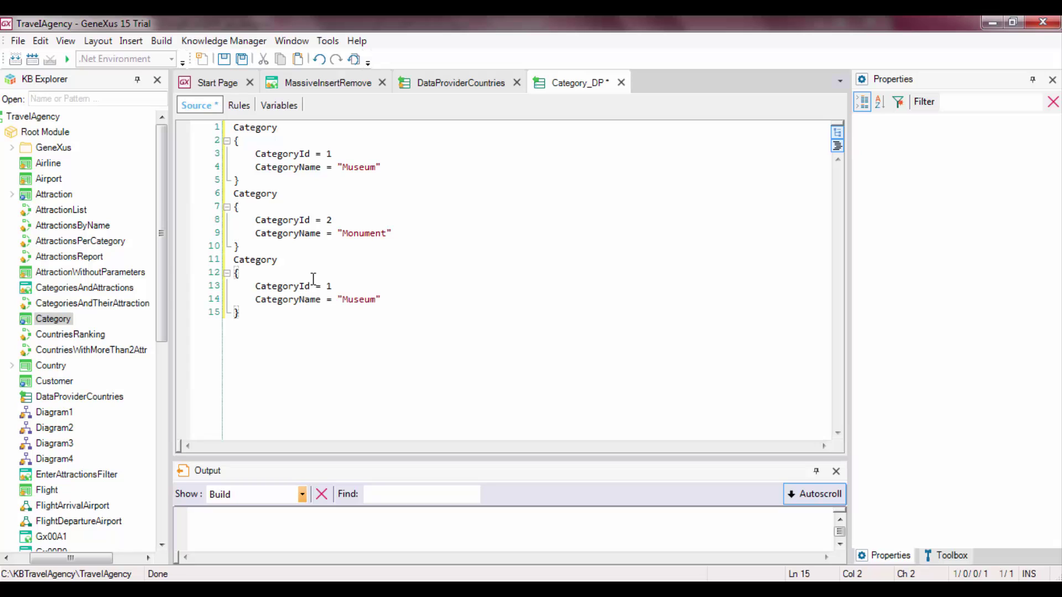
left_click(343, 279)
key("BackSpace")
type("3")
double_click(359, 300)
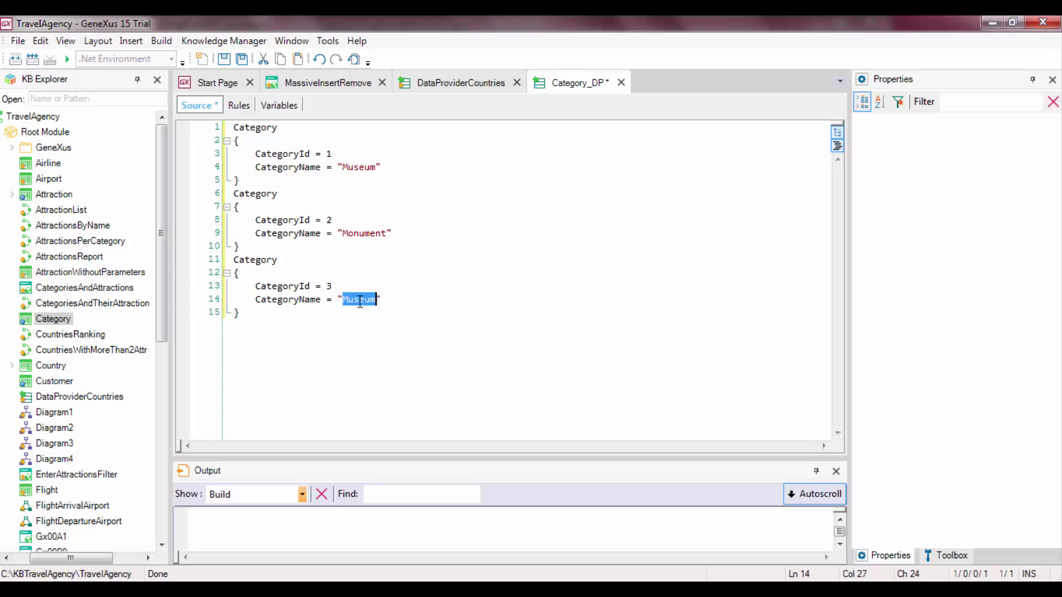
type("Tourist site")
left_click(407, 383)
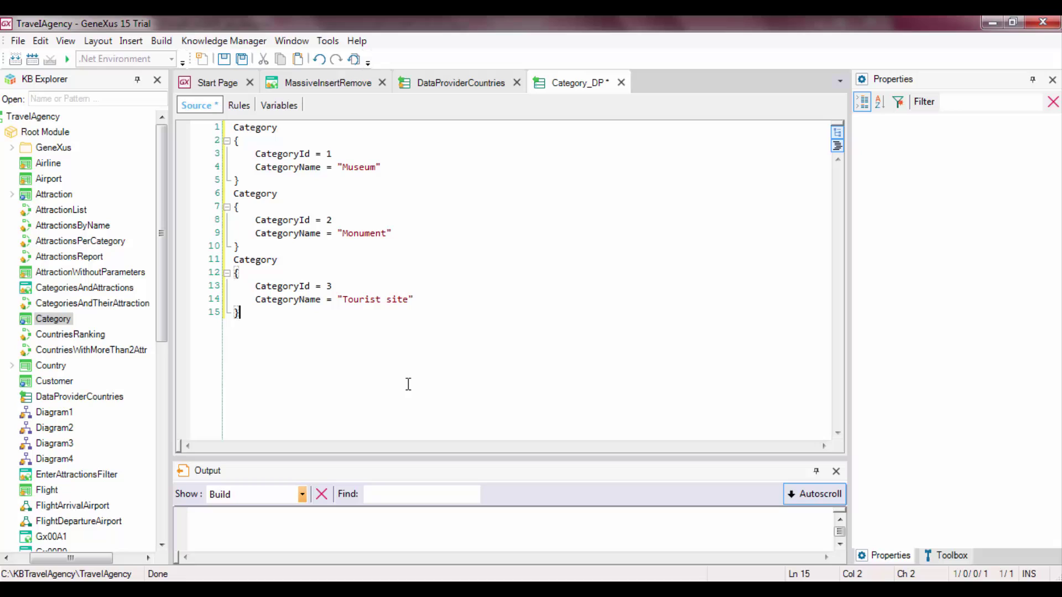
key("Return")
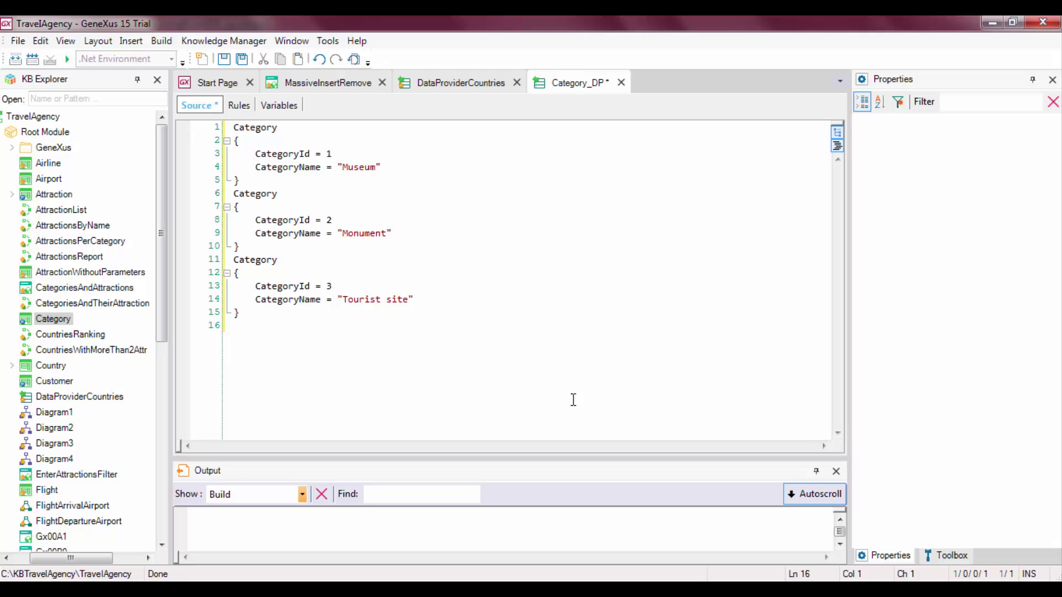
Step: Delete the CategoryId = 1, 2 and 3 assignments and add a blank first line
left_click_drag(332, 153, 256, 154)
key("Delete")
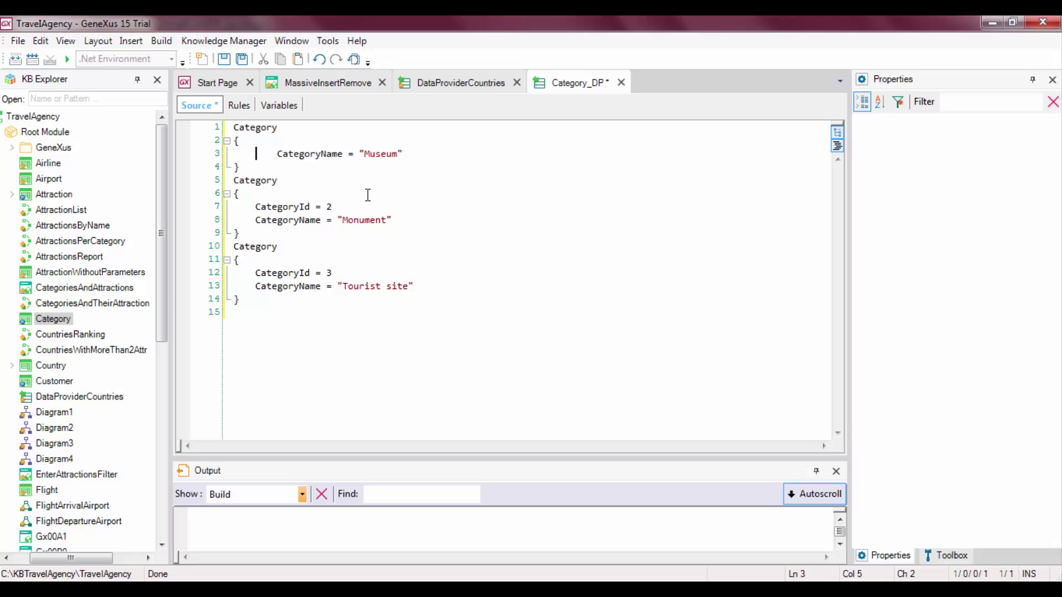
key("Delete")
left_click_drag(333, 206, 256, 207)
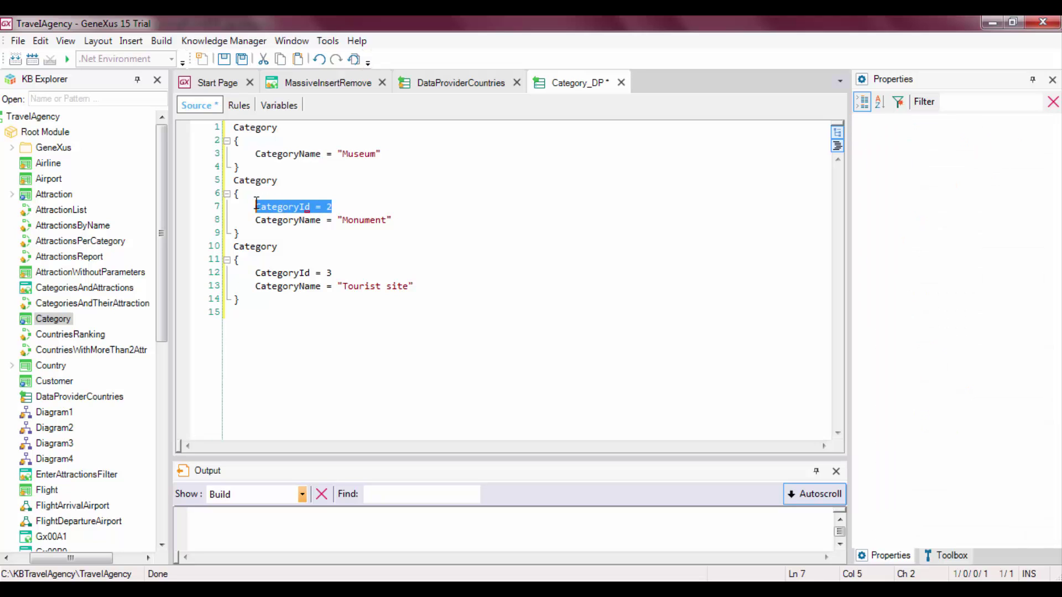
key("Delete")
key("Delete")
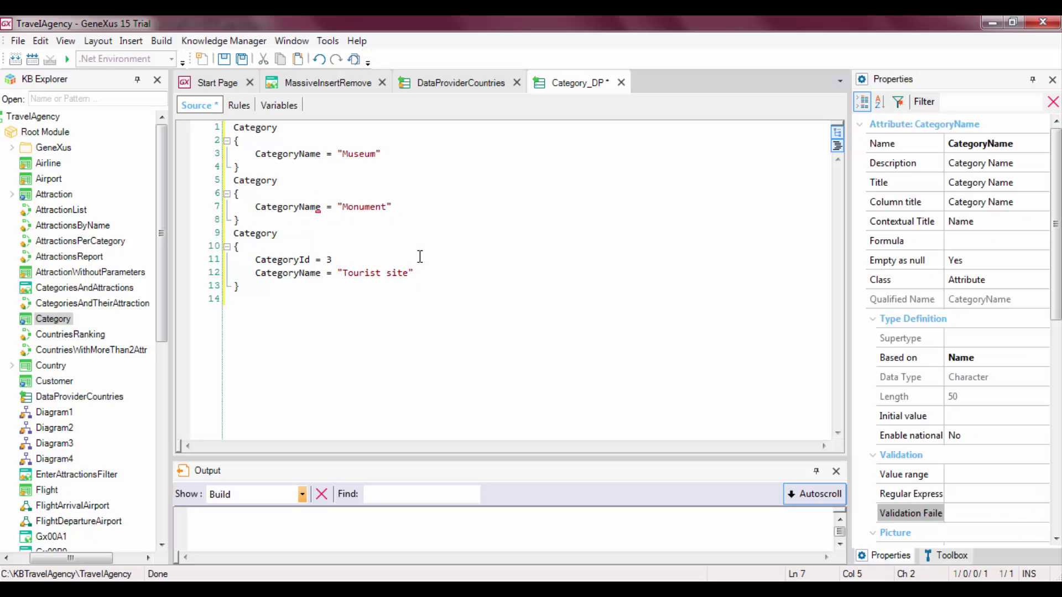
left_click_drag(332, 260, 254, 259)
key("Delete")
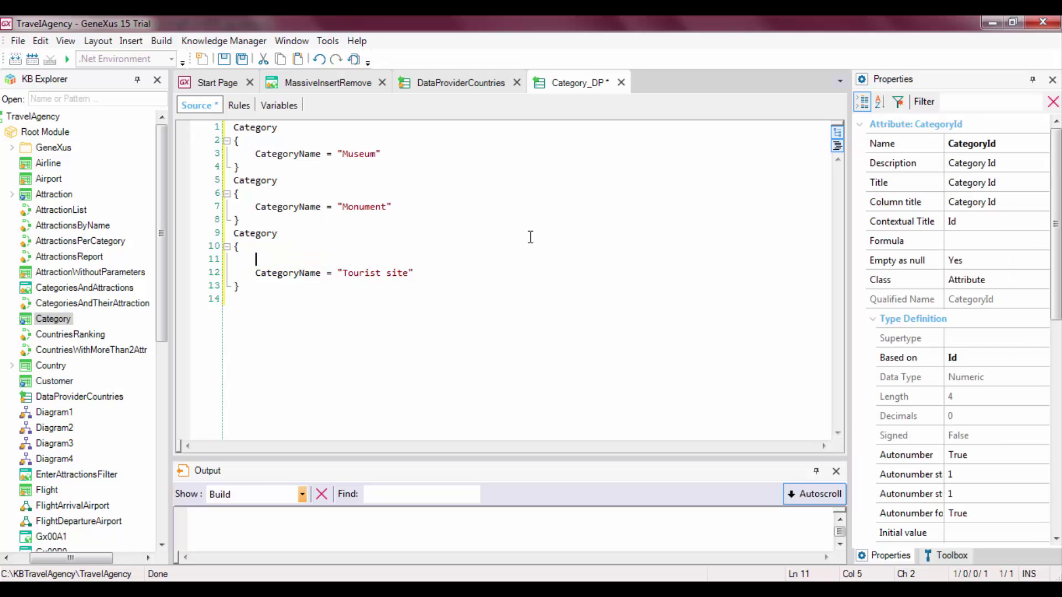
key("Delete")
key("Delete")
left_click(414, 320)
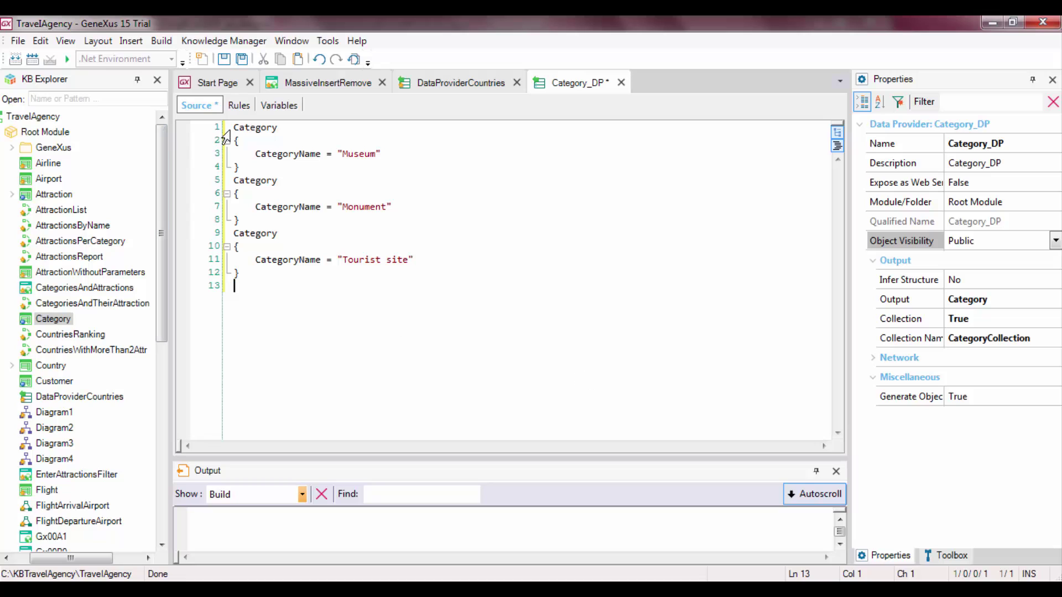
left_click(234, 127)
key("Return")
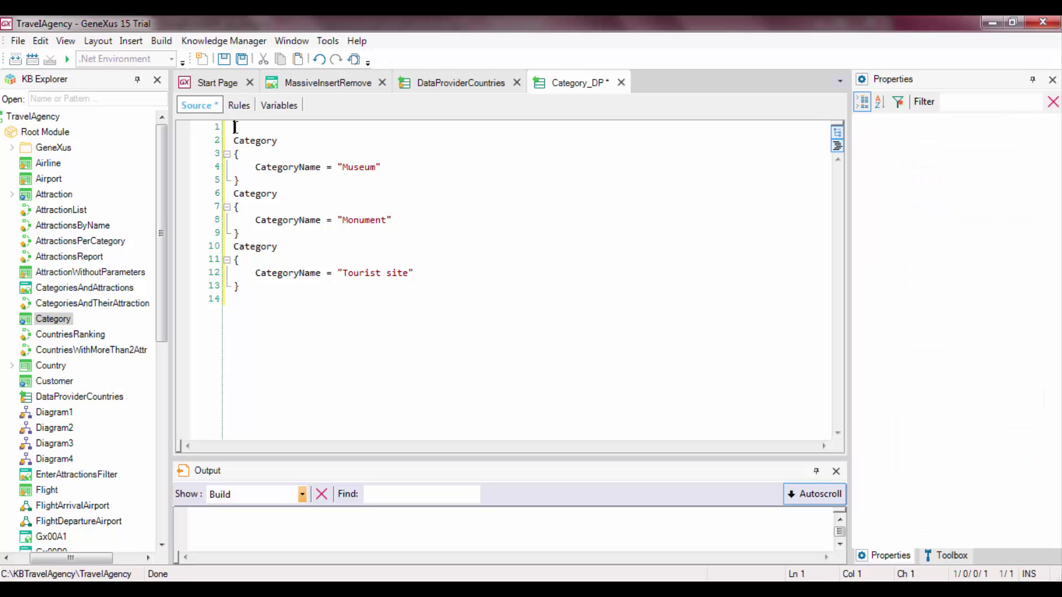
type("CategoryCol")
type("lection")
Step: Wrap the indented Category entries in a CategoryCollection { } block and save Category_DP
key("Return")
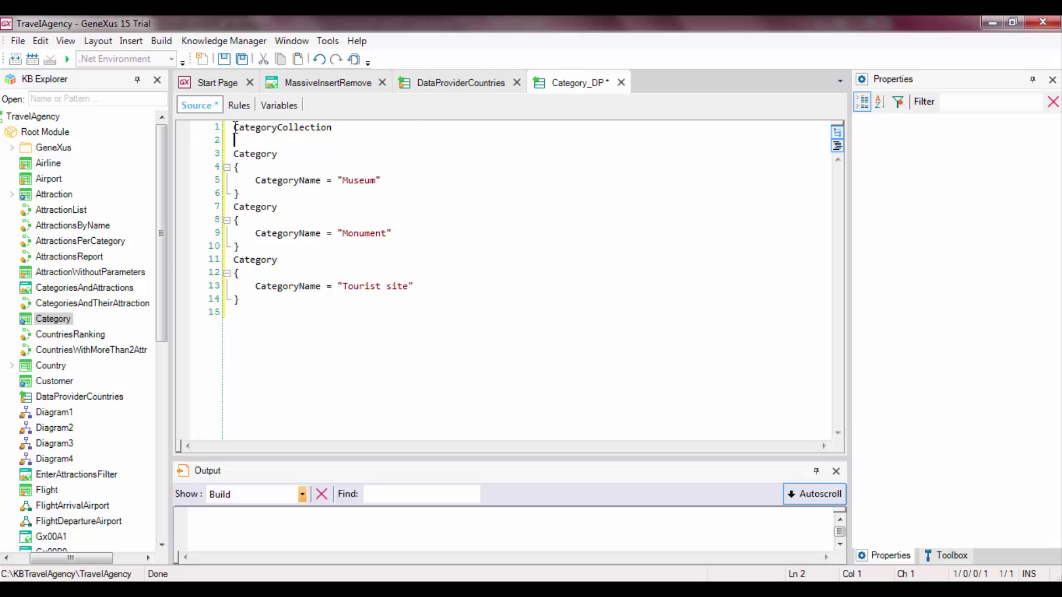
type("{")
key("Tab")
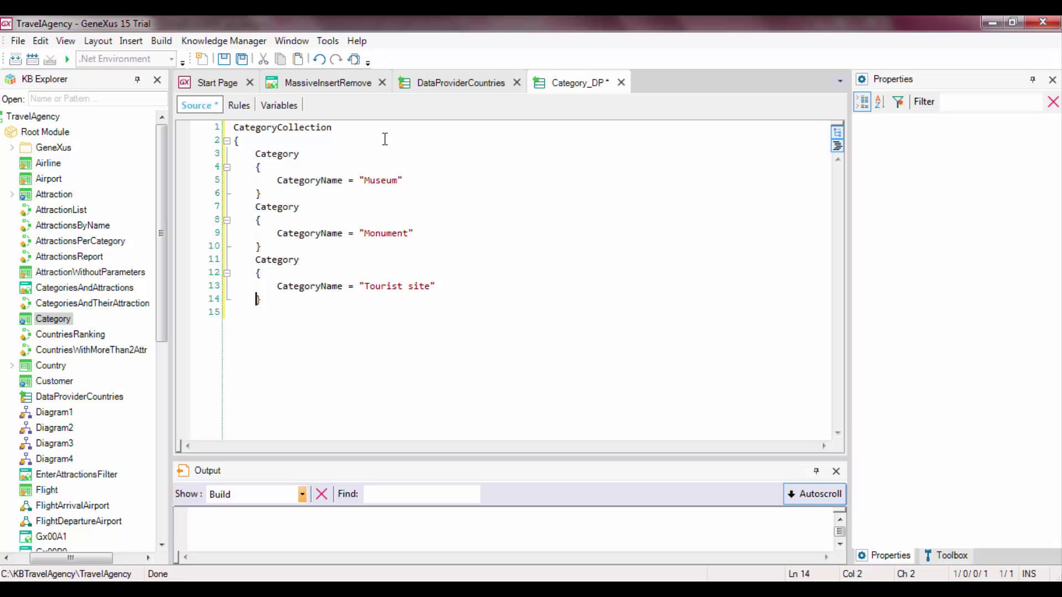
key("Return")
key("End")
key("Return")
type("}")
key("Return")
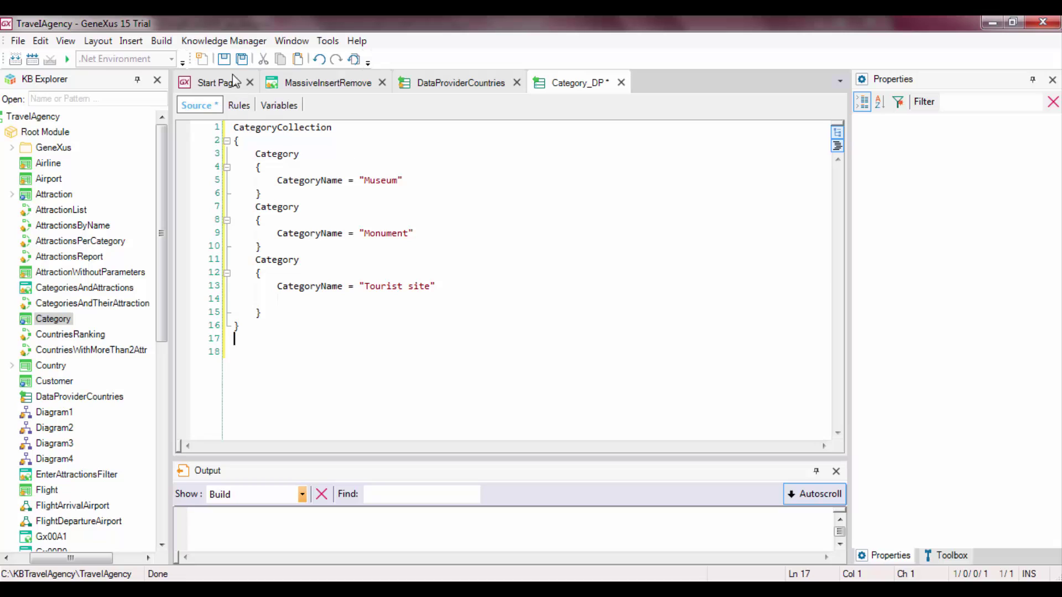
left_click(223, 58)
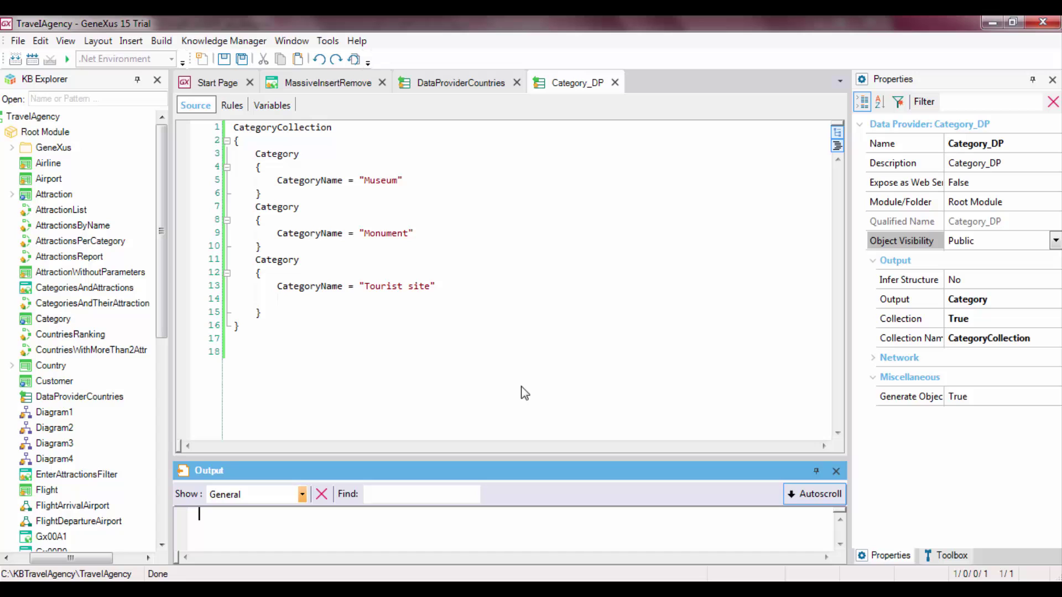
Step: Go to the InitializeData button's event code in MassiveInsertRemove
left_click(349, 83)
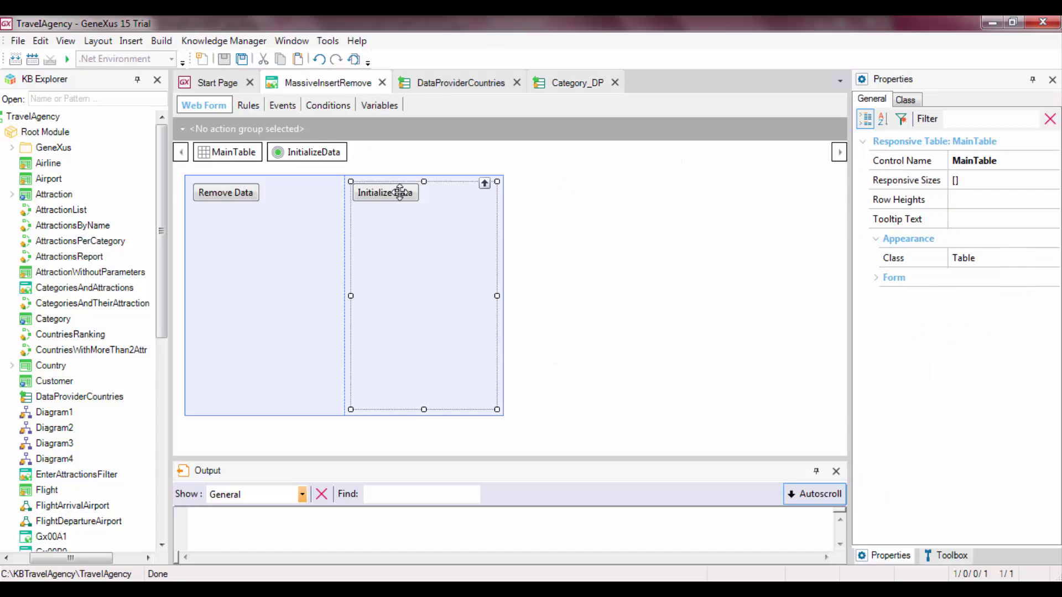
right_click(399, 192)
left_click(440, 288)
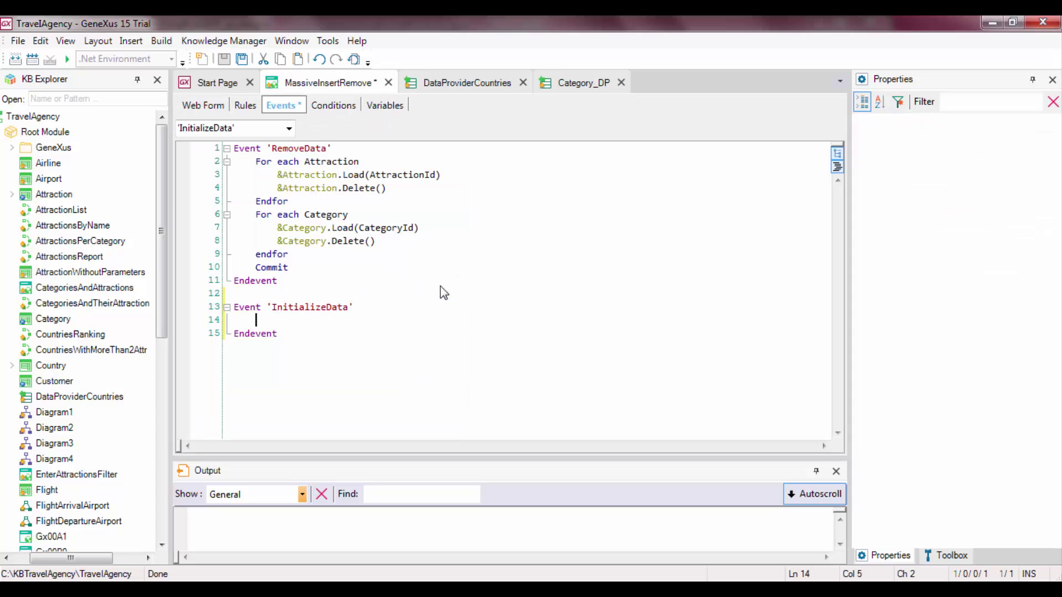
type("&")
Step: Write &Categories = Category_DP(), &Categories.Insert() and Commit in the InitializeData event
key("Down")
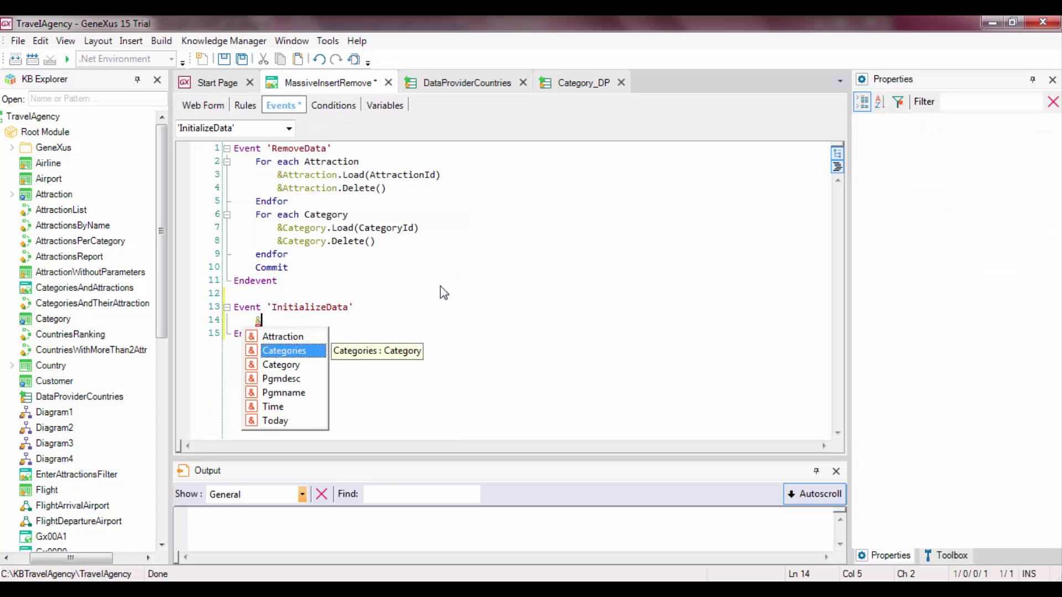
key("Return")
type("=")
left_click_drag(162, 307, 162, 506)
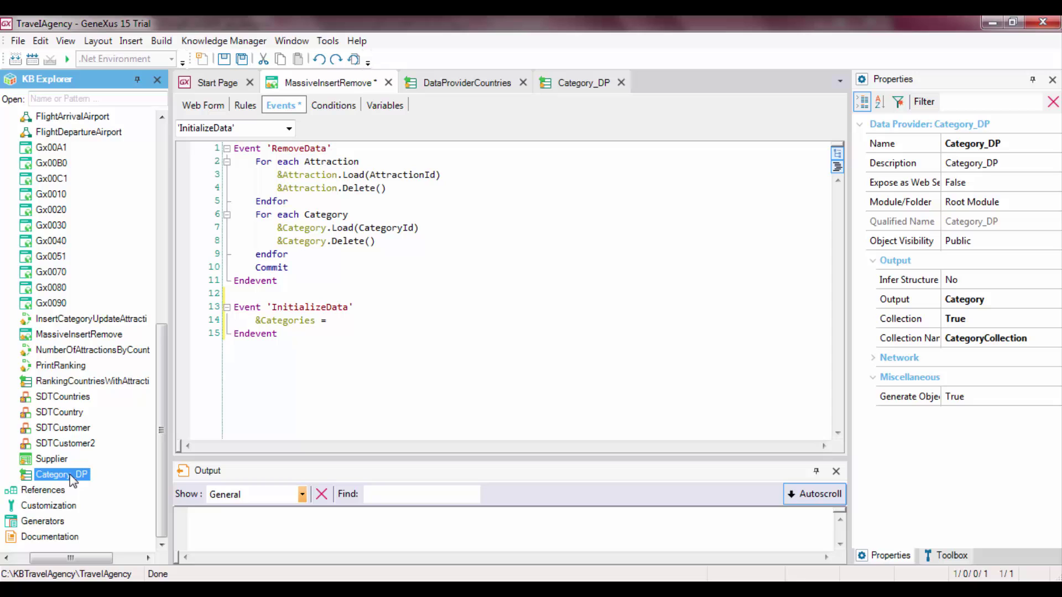
left_click_drag(75, 474, 398, 332)
type("()")
key("Return")
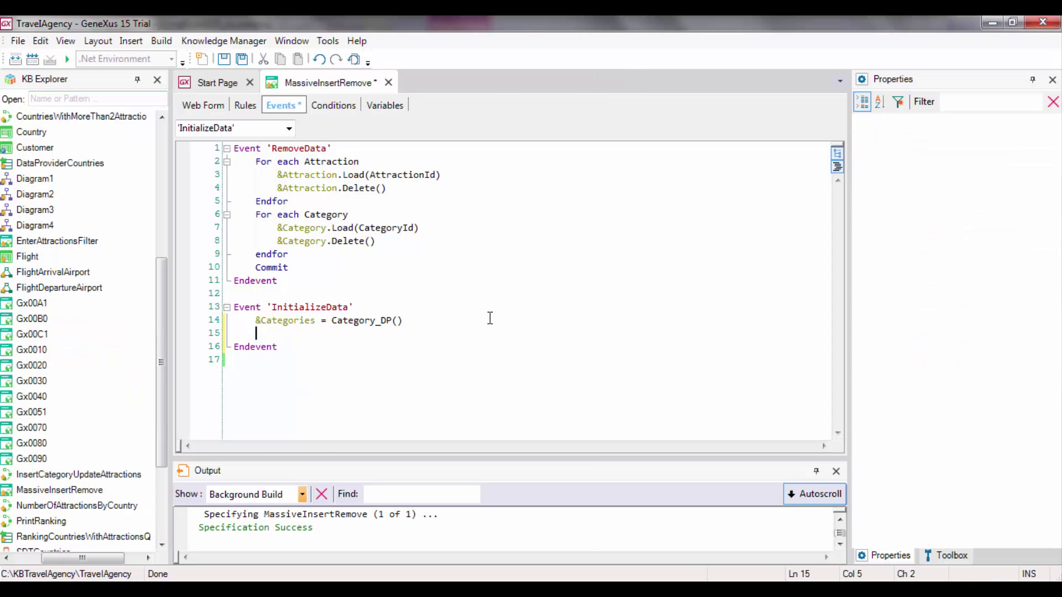
type("&")
key("Down")
key("Down")
key("Down")
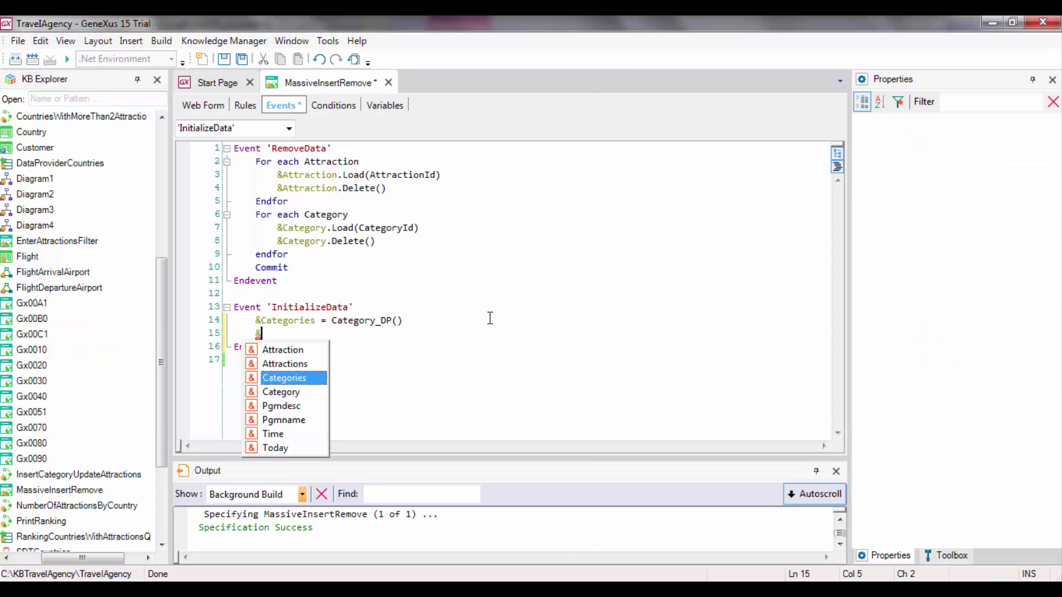
key("Return")
type(".inse")
key("Return")
key("Return")
type("Commit")
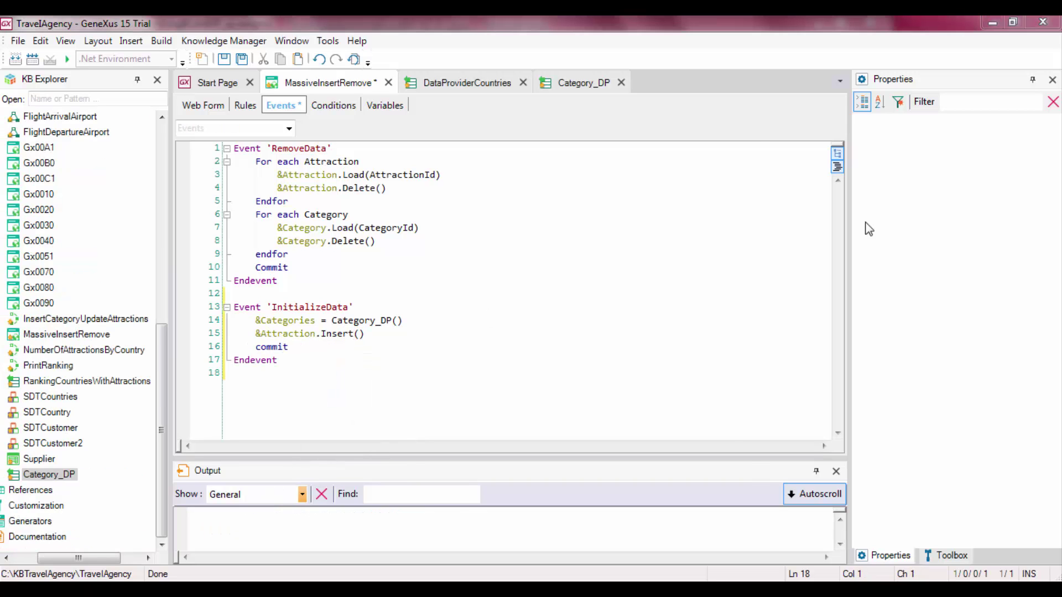
key("ctrl+n")
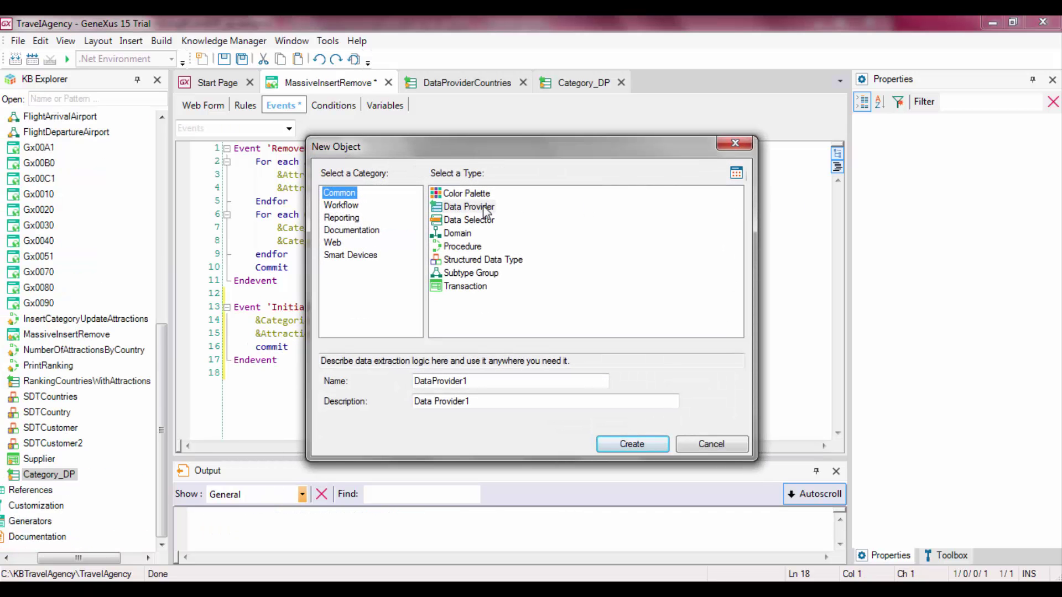
Step: Create a new Data Provider object named Attraction_DP
left_click(483, 205)
double_click(440, 381)
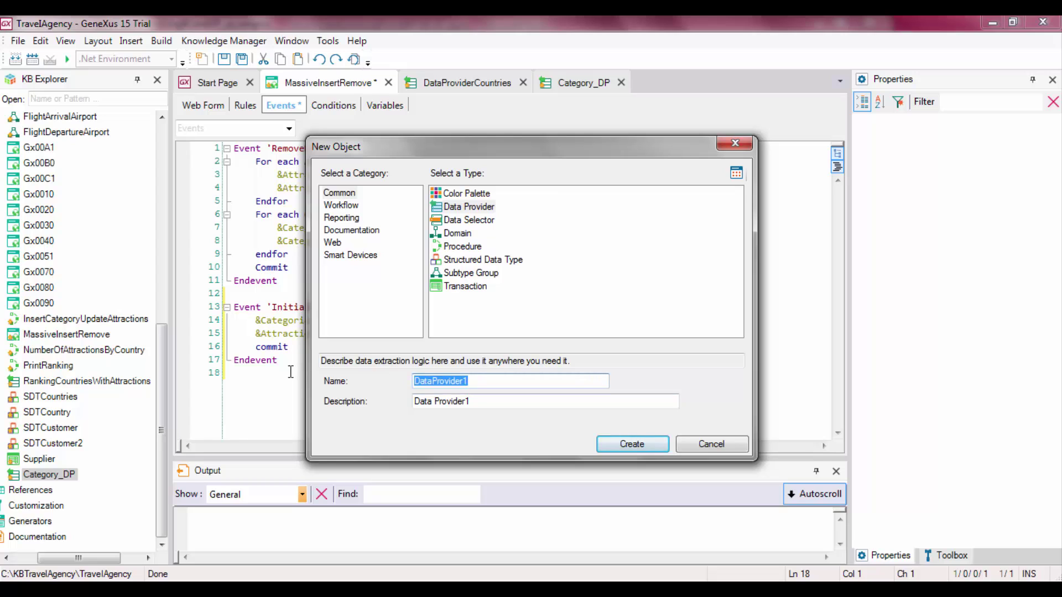
type("Attractio")
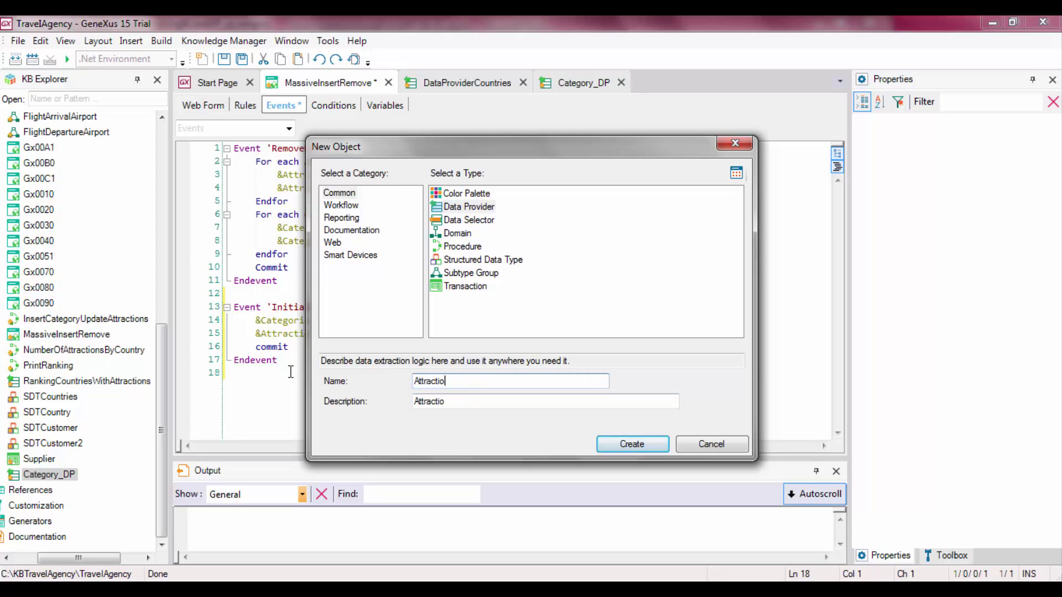
type("n_DP")
left_click(604, 445)
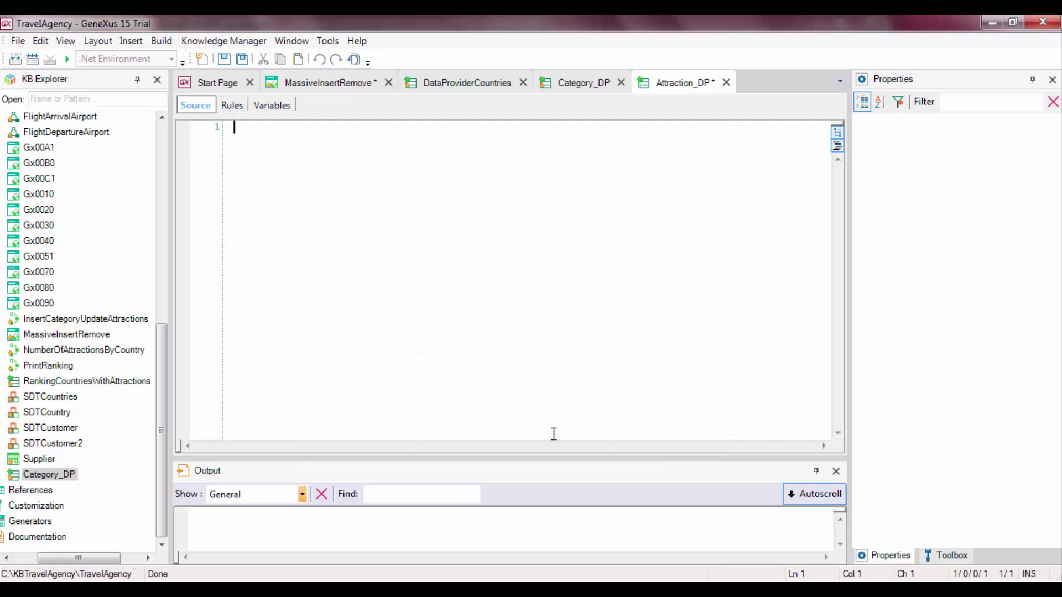
Step: Insert the Attraction transaction structure into the source and list its attributes
left_click_drag(165, 356, 167, 144)
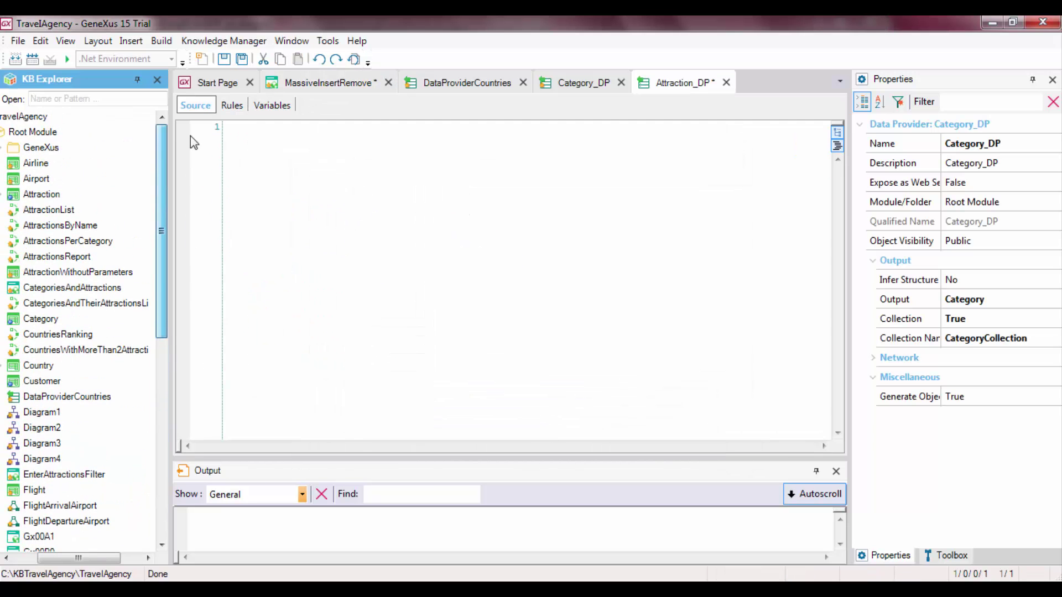
left_click_drag(50, 194, 315, 217)
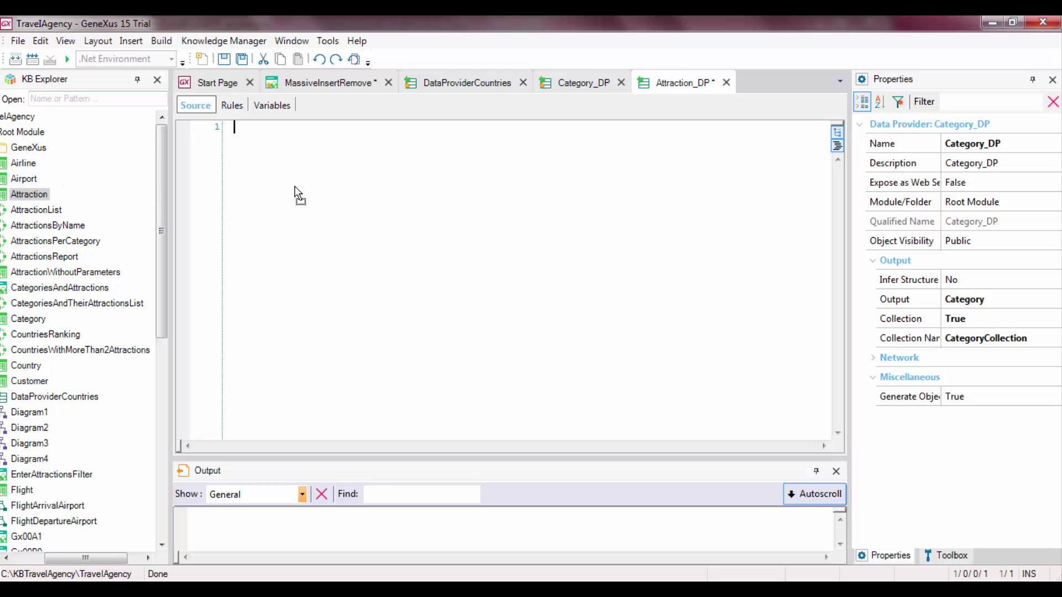
left_click(416, 338)
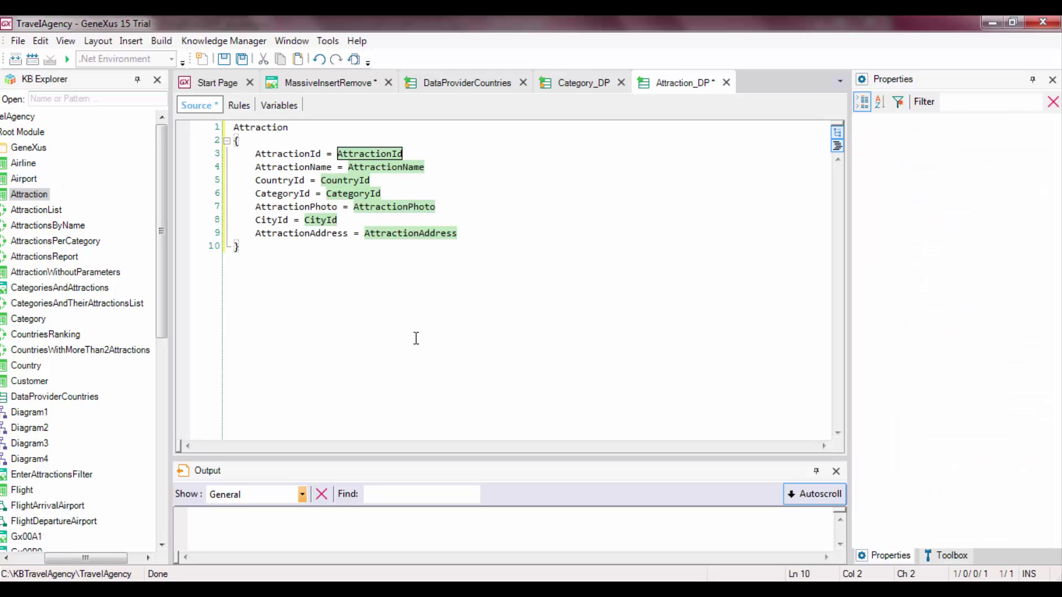
key("Return")
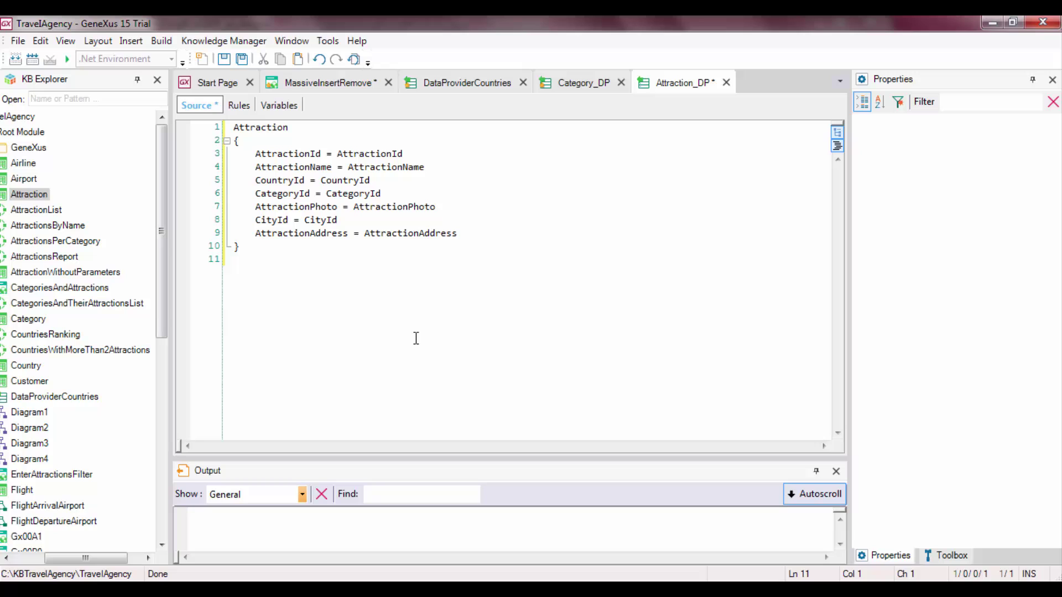
key("ctrl+space")
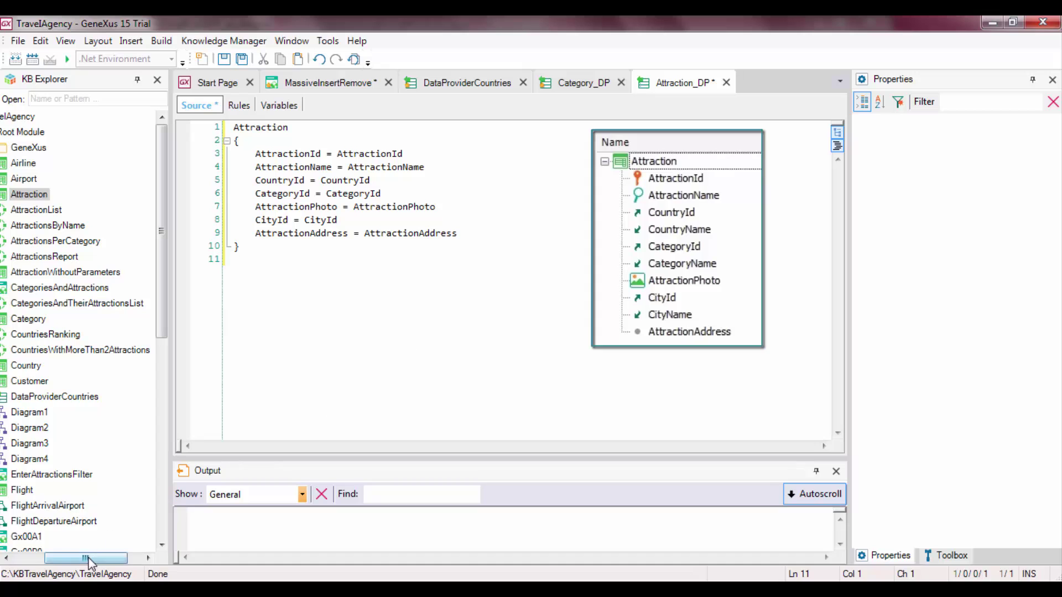
left_click_drag(86, 558, 50, 558)
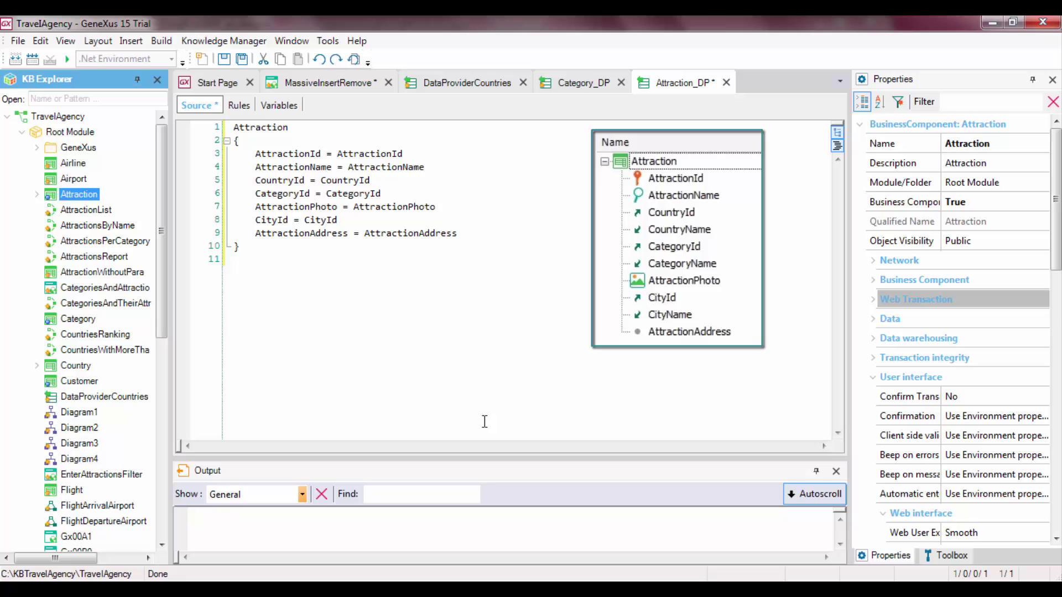
left_click(504, 382)
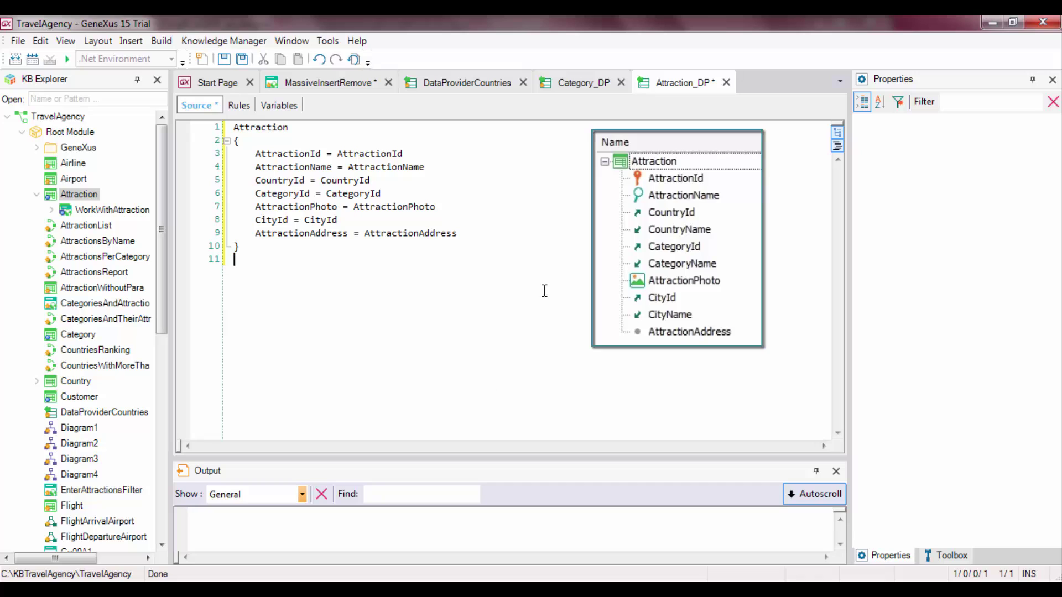
Step: Write Attraction groups like Louvre Museum, The Great Wall and Eiffel Tower, using find() for ids
left_click(457, 150)
left_click(504, 382)
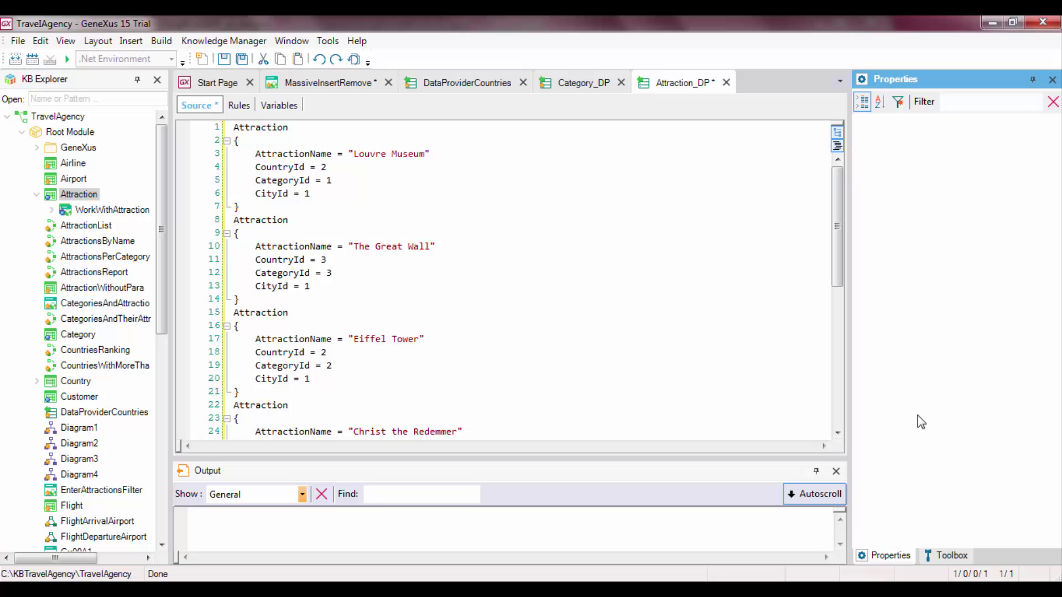
mouse_move(838, 284)
left_mouse_down()
mouse_move(836, 356)
mouse_move(835, 274)
left_mouse_up()
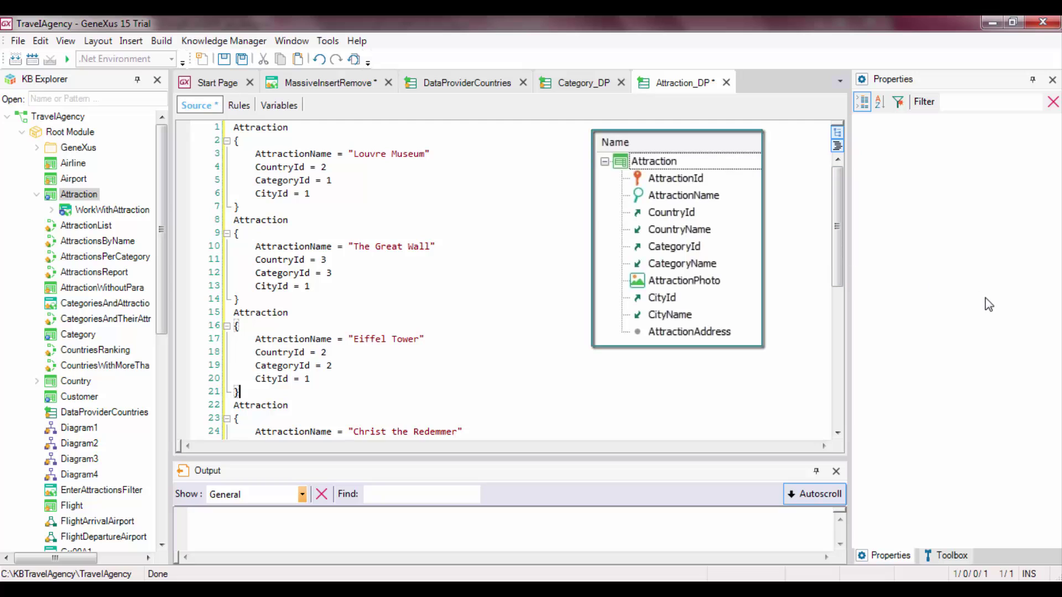
key("Up")
key("Up")
key("End")
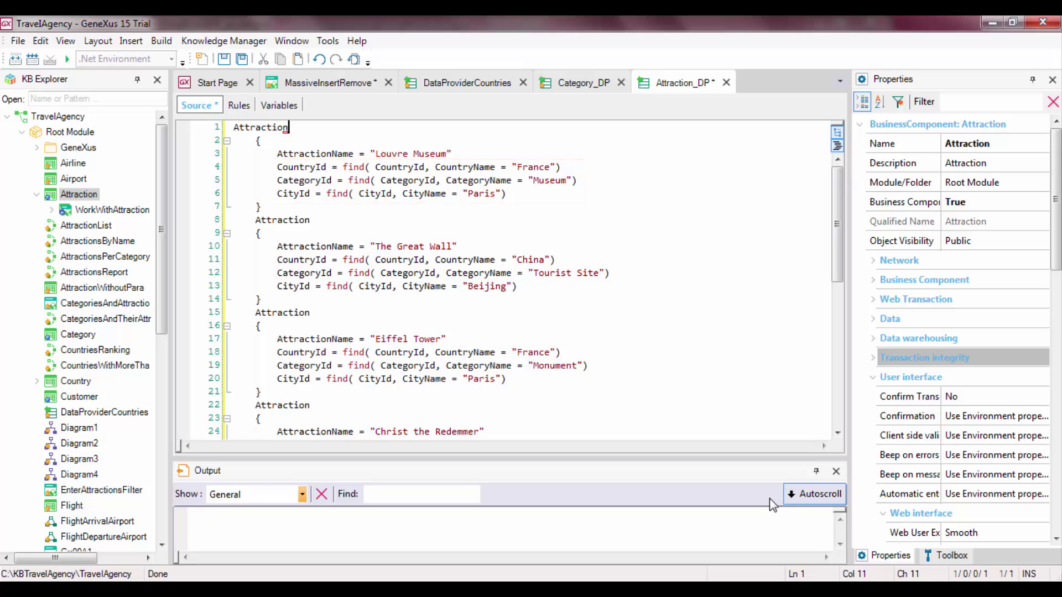
Step: Set Attraction_DP's Collection property to True and its Collection Name to AttractionCollection
left_click(674, 87)
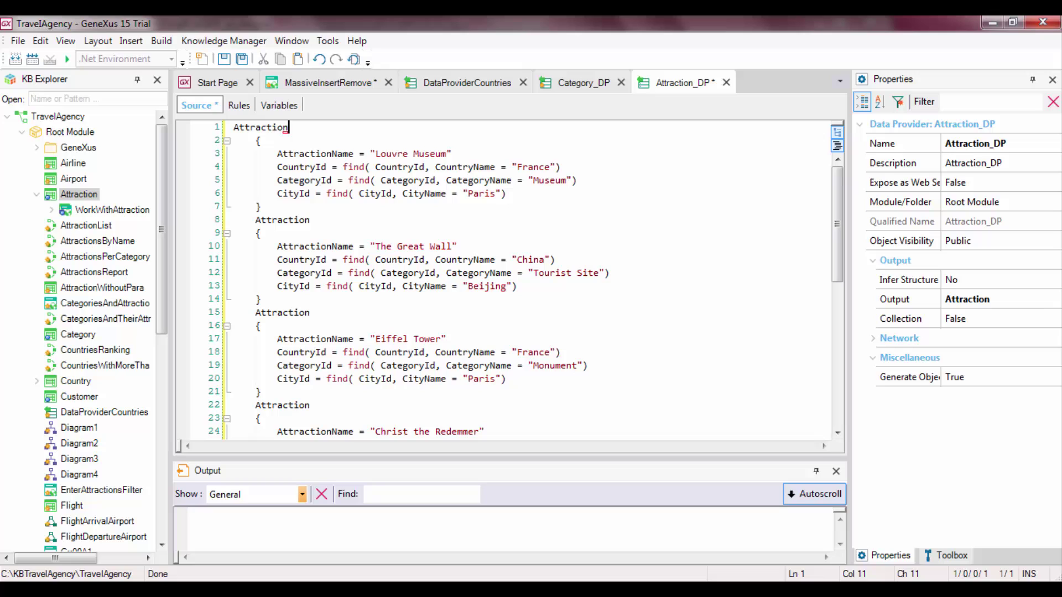
left_click(1035, 322)
left_click(1005, 339)
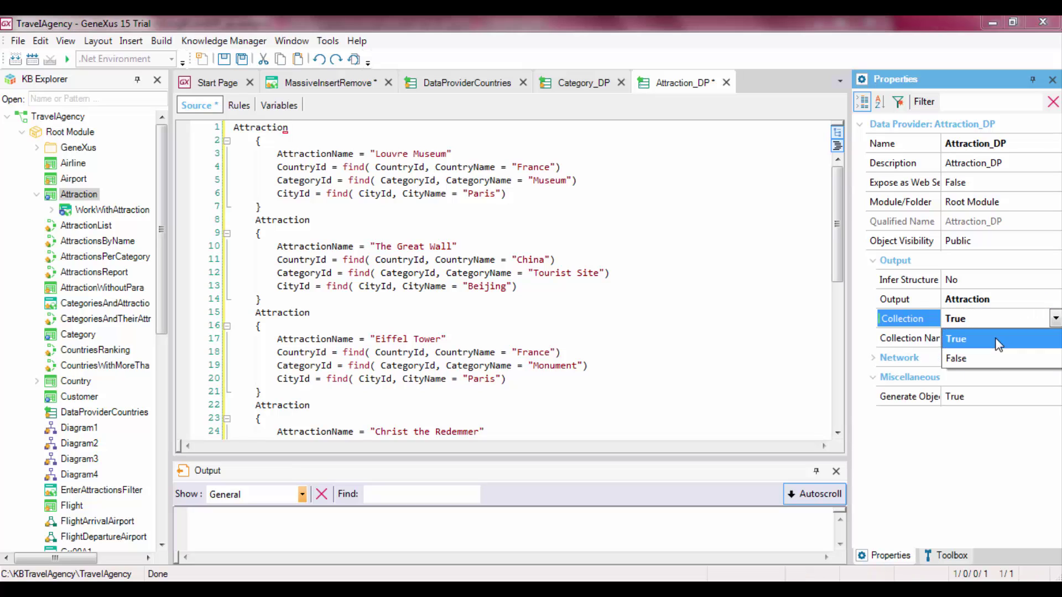
left_click(1014, 341)
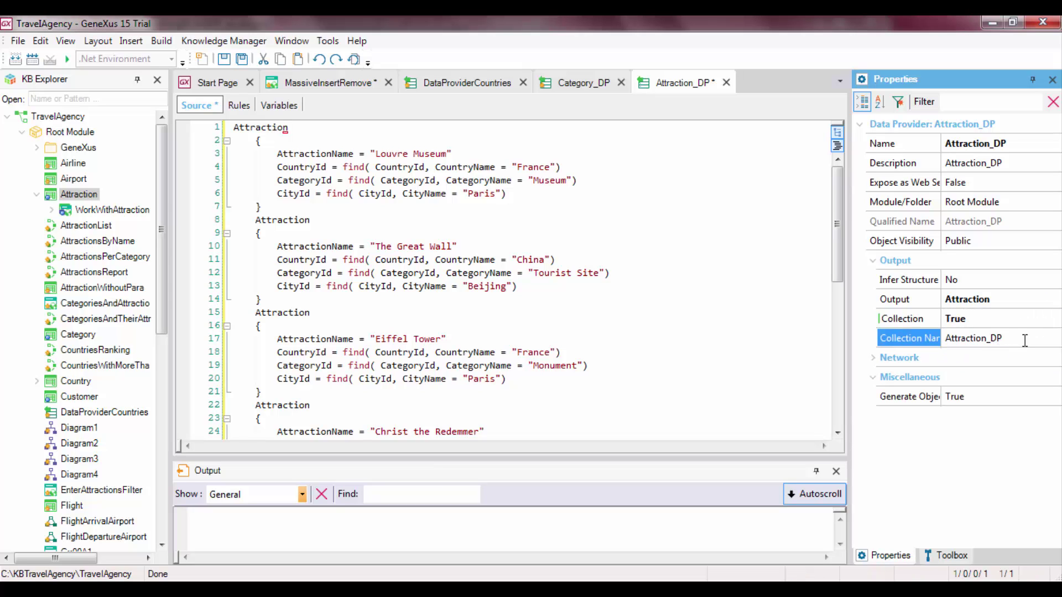
key("BackSpace")
key("BackSpace")
type("lection")
Step: Add AttractionCollection as the opening line of the Attraction_DP source
left_click(235, 127)
key("Return")
key("Up")
type("AttractionCo")
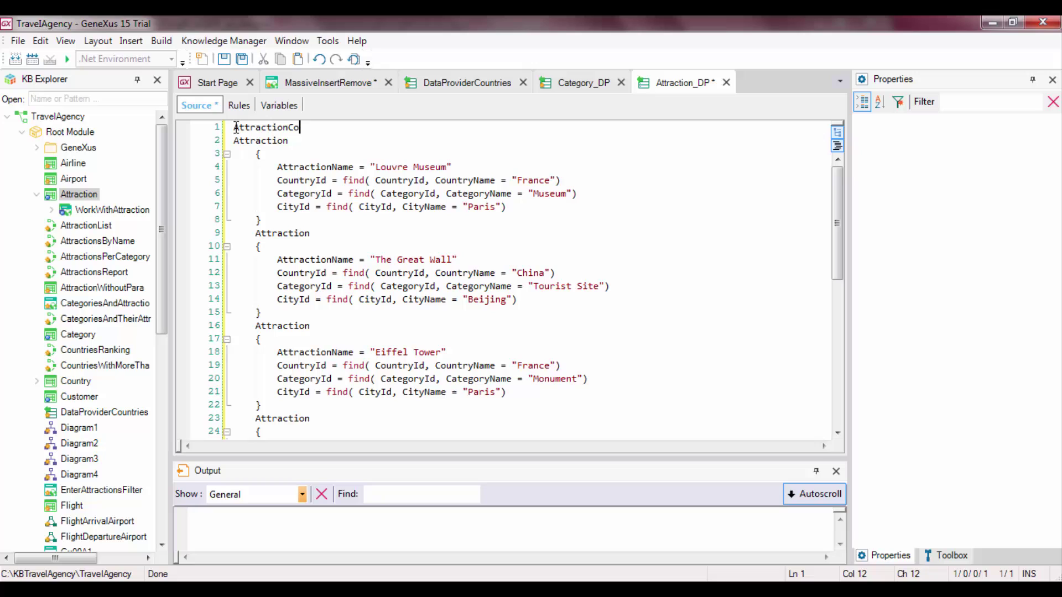
type("llection")
key("Return")
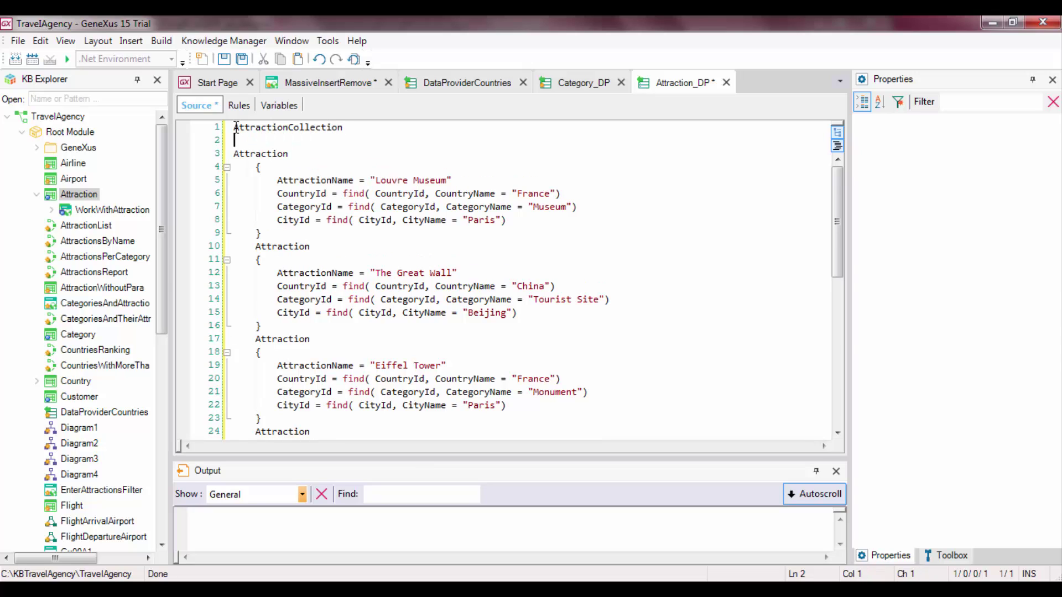
type("{")
scroll(256, 218, "down", 10)
Step: Wrap the attraction groups in Attraction_DP inside AttractionCollection braces
left_click(320, 390)
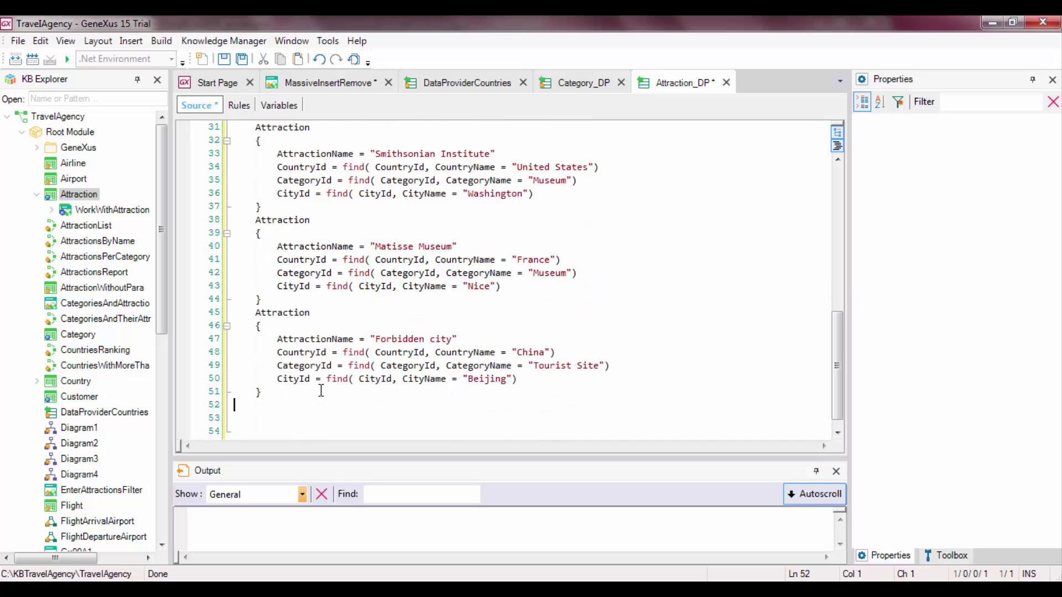
type("}")
key("ctrl+Home")
key("End")
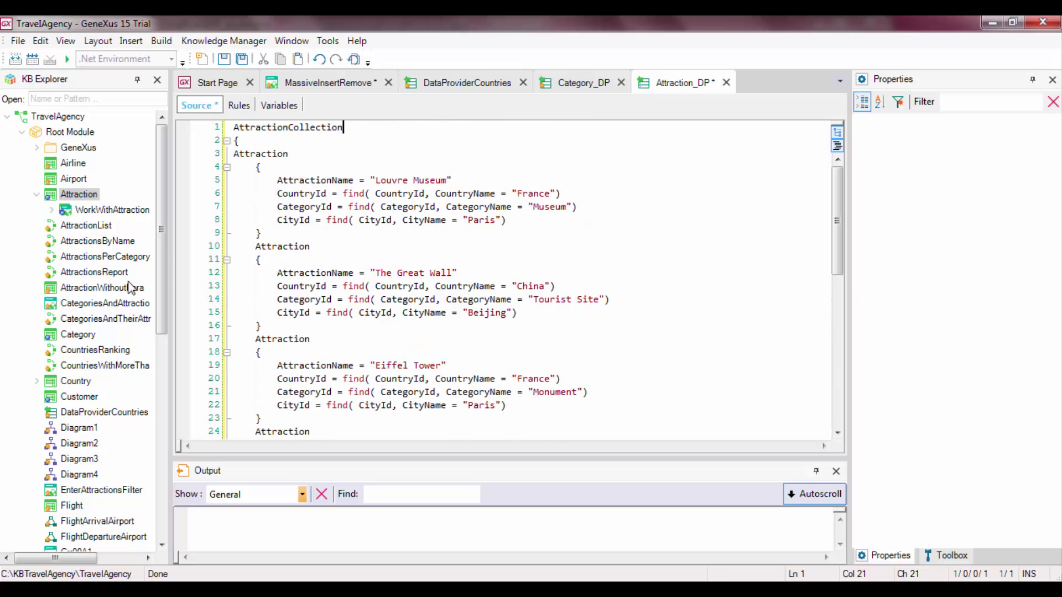
left_click_drag(161, 268, 141, 490)
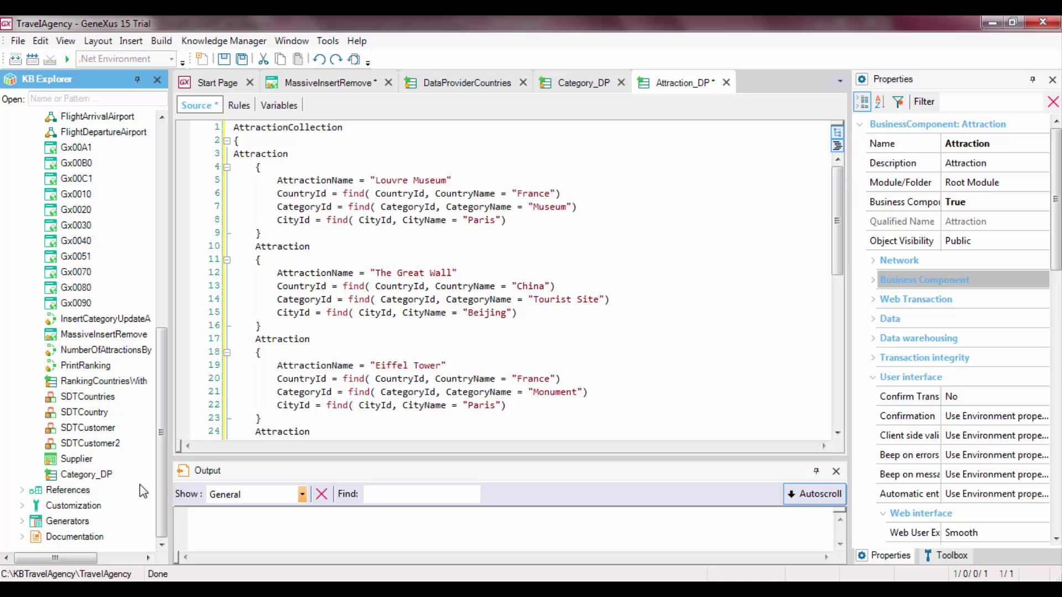
Step: Create and save a new 'louvre' image object from louvre.jpg under Customization > Images
double_click(83, 505)
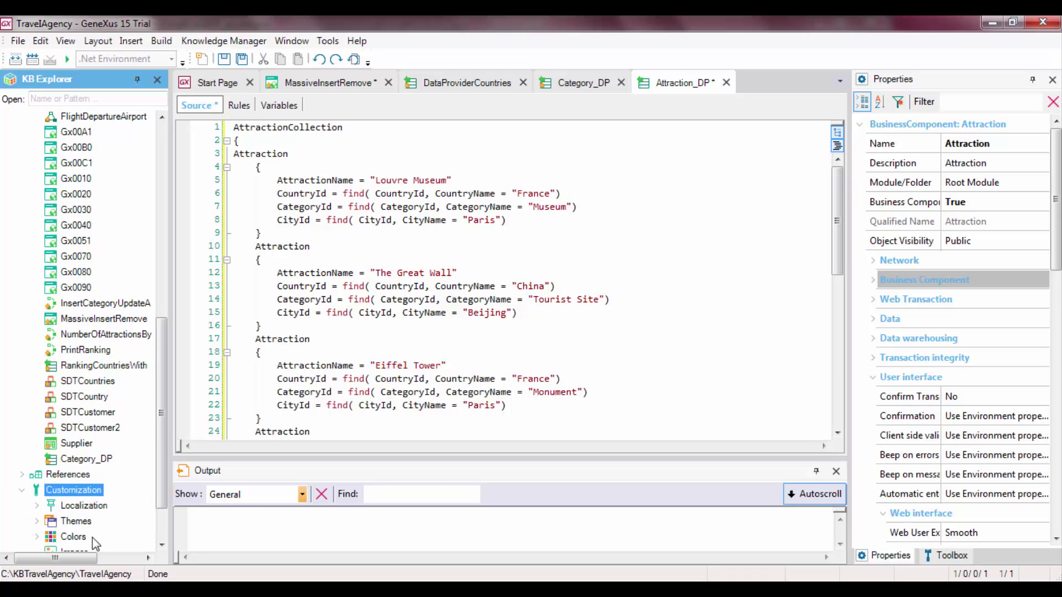
scroll(94, 544, "down", 1)
double_click(75, 506)
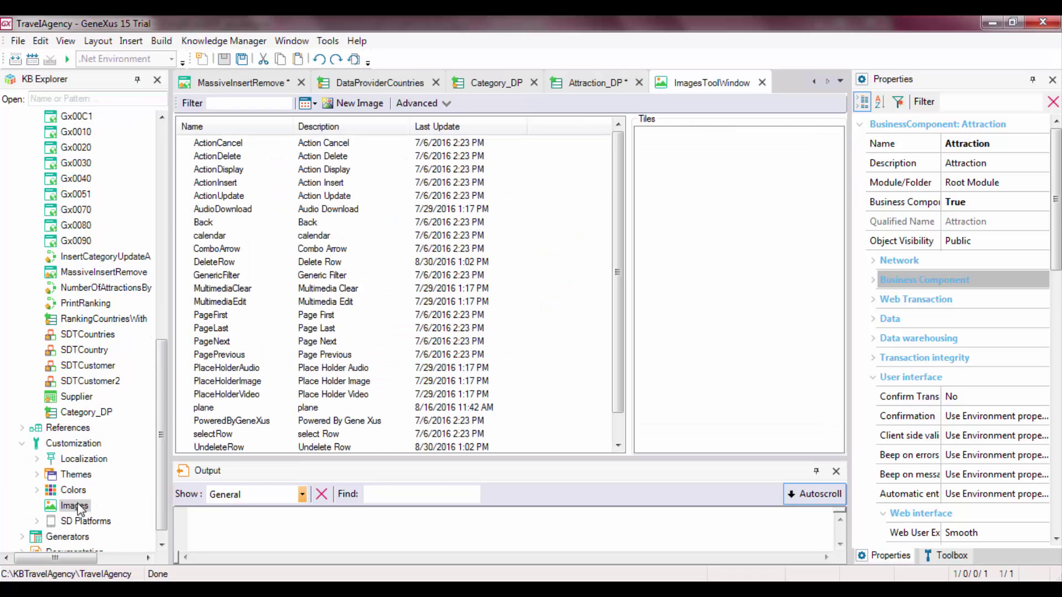
left_click(348, 103)
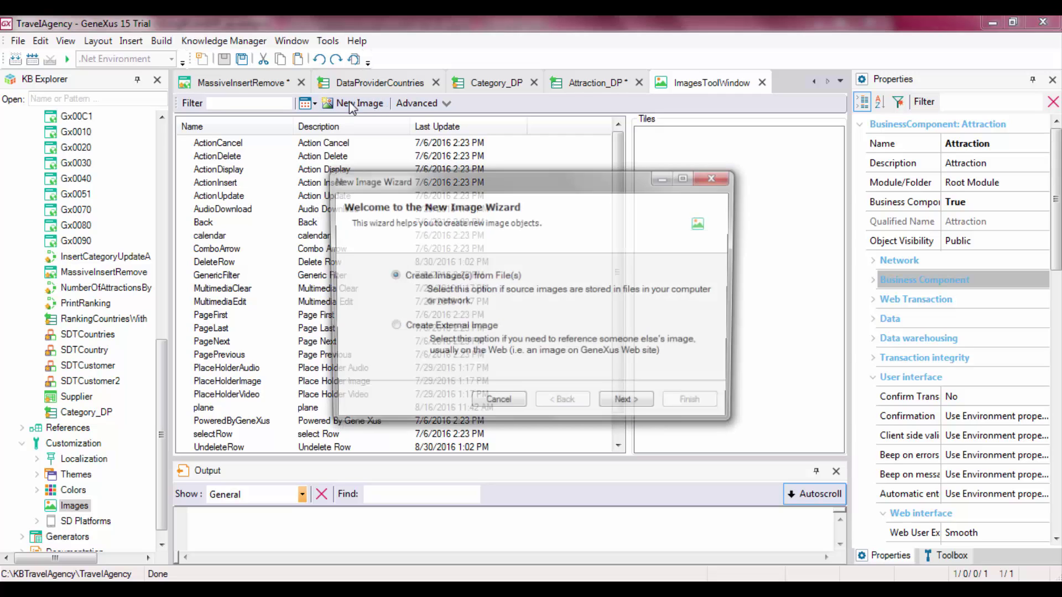
left_click(630, 405)
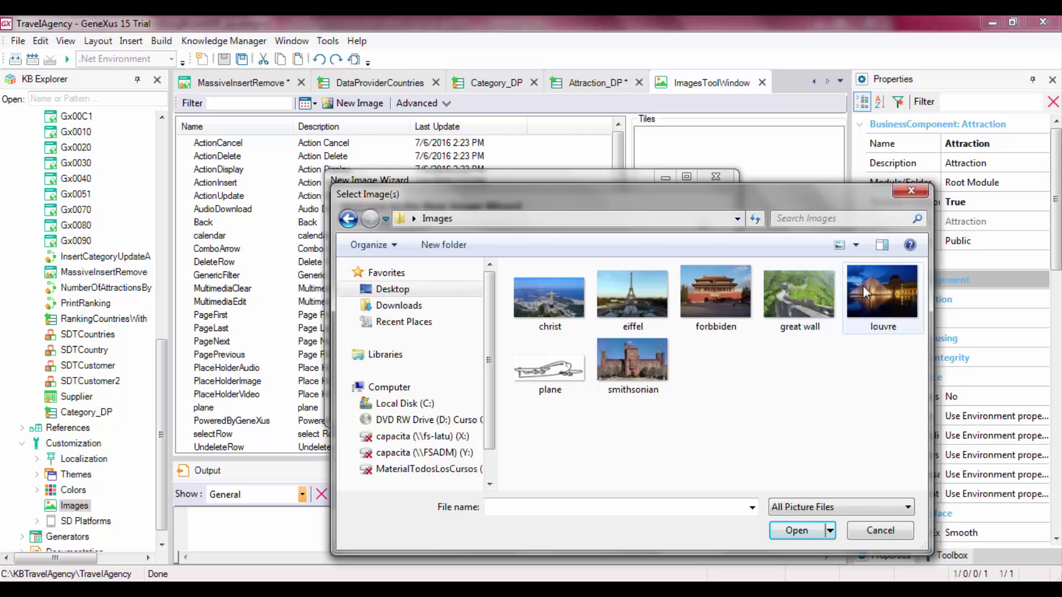
left_click(342, 105)
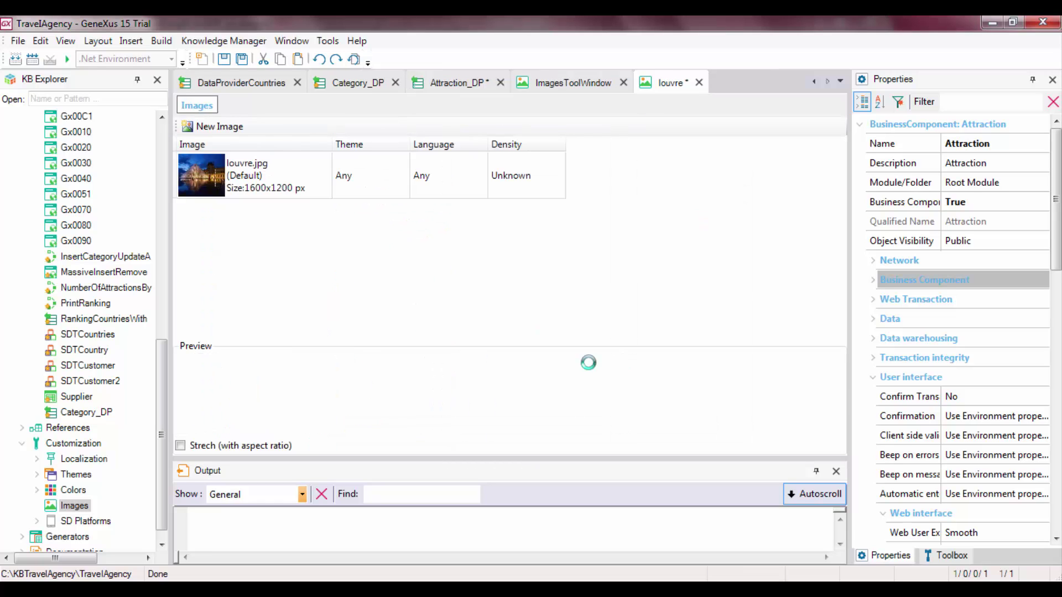
left_click(224, 58)
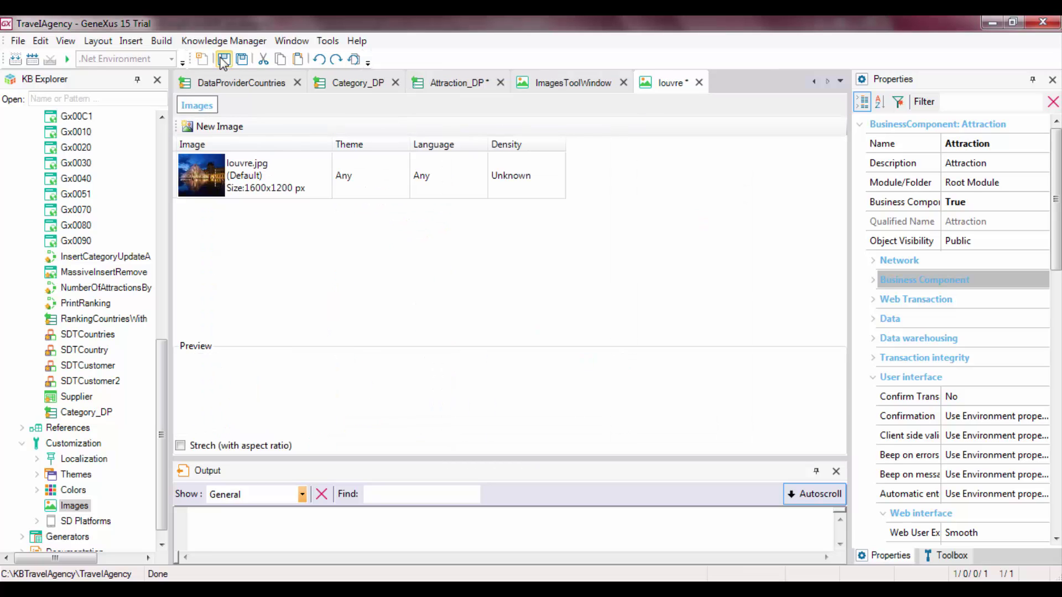
Step: Add 'AttractionPhoto = louvre.Link()' under the Louvre Museum's CityId line in Attraction_DP
left_click(442, 83)
left_click(541, 219)
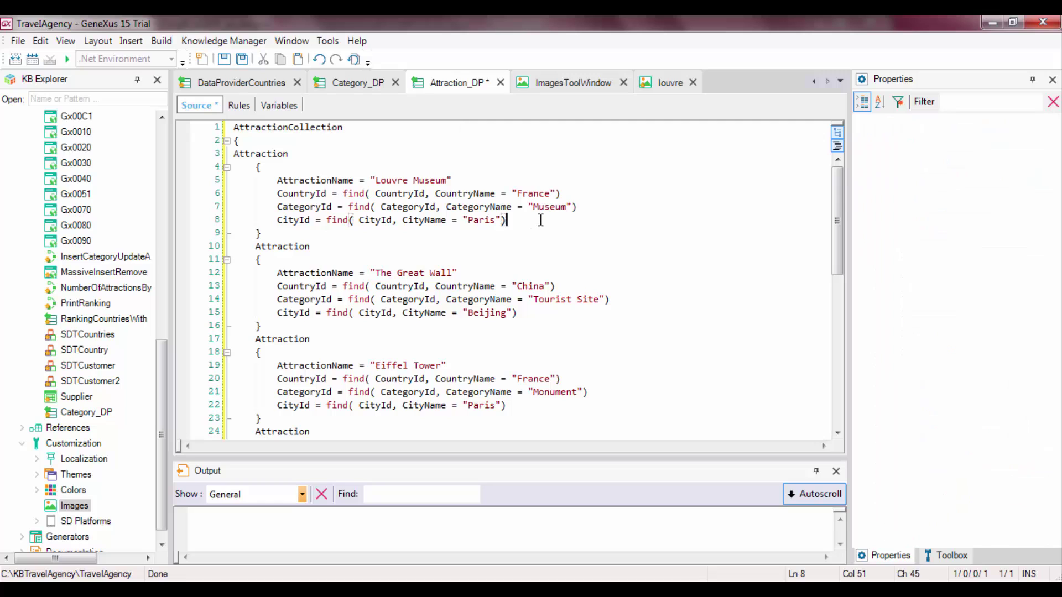
key("Return")
type("Attraction")
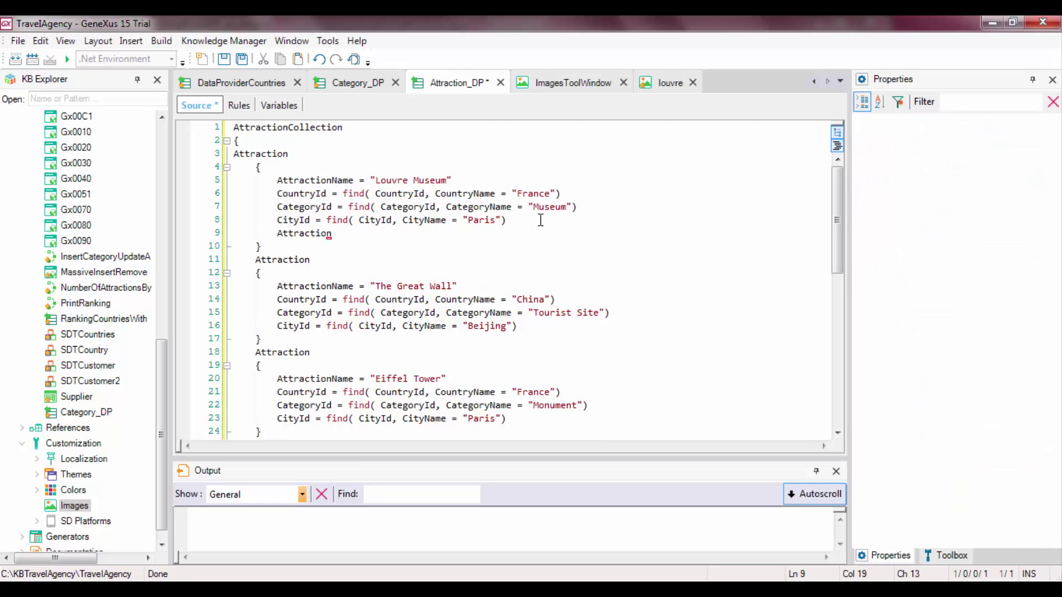
type("Photo = ")
type("louvre")
type(".Li")
key("Return")
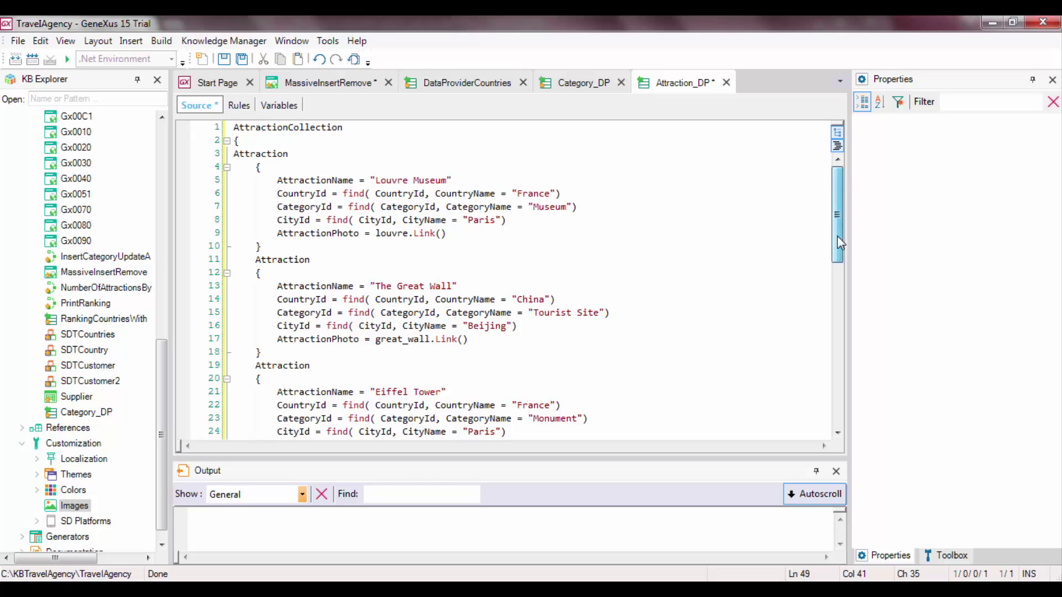
mouse_move(838, 241)
left_mouse_down()
mouse_move(841, 384)
mouse_move(838, 284)
left_mouse_up()
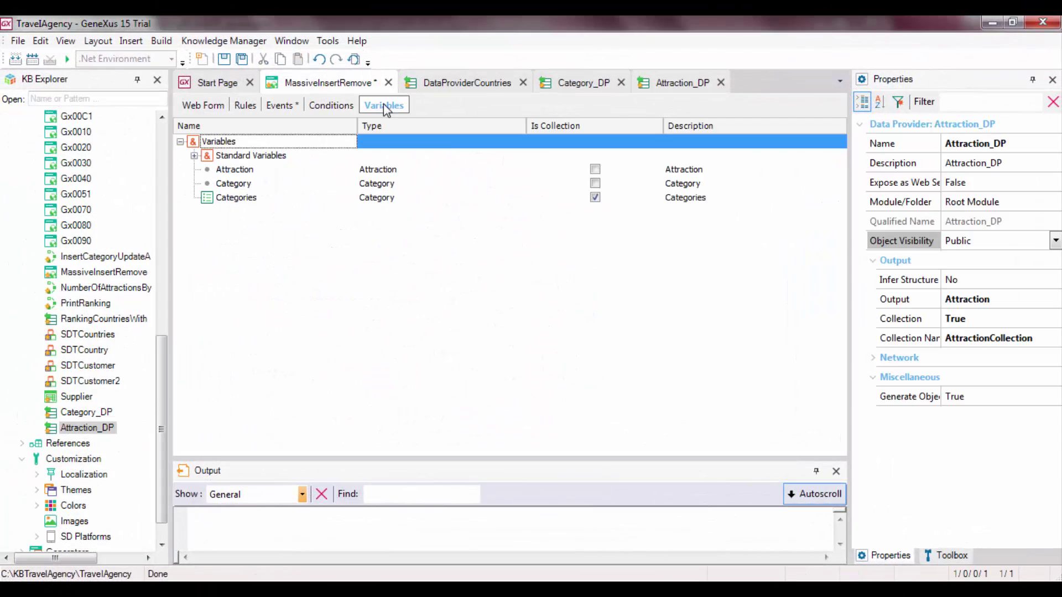
type("A")
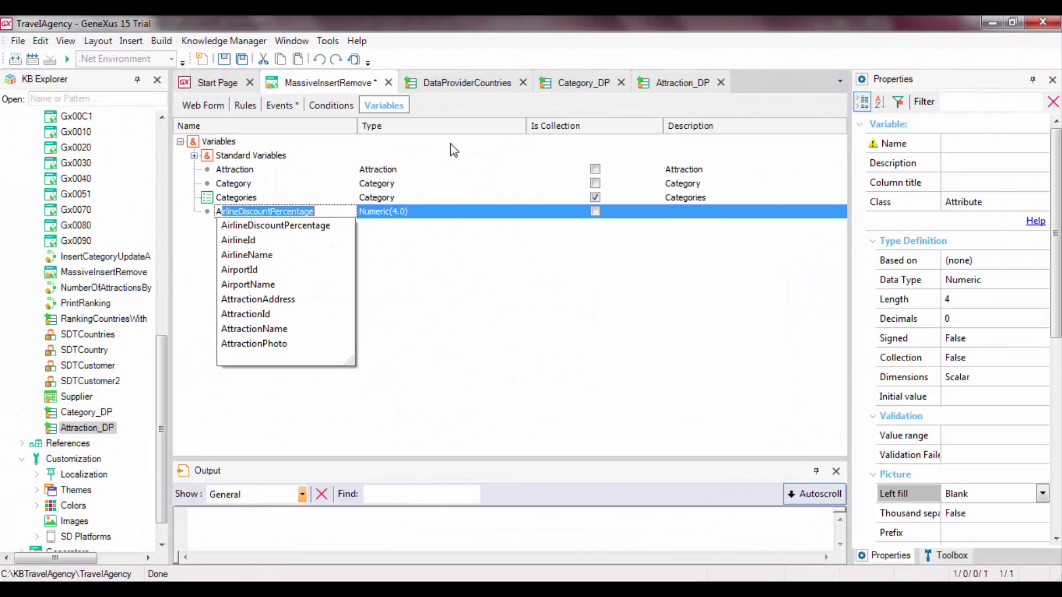
type("ttractions")
Step: Add an Attractions variable of type Attraction collection to MassiveInsertRemove
key("Tab")
left_click(457, 204)
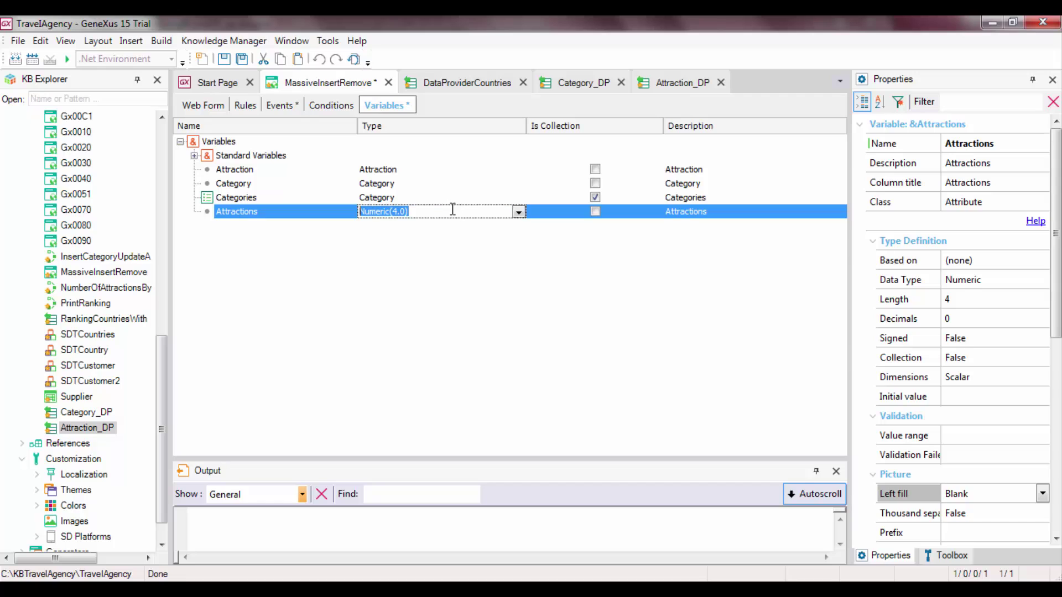
type("Attraction")
left_click(595, 211)
left_click(225, 145)
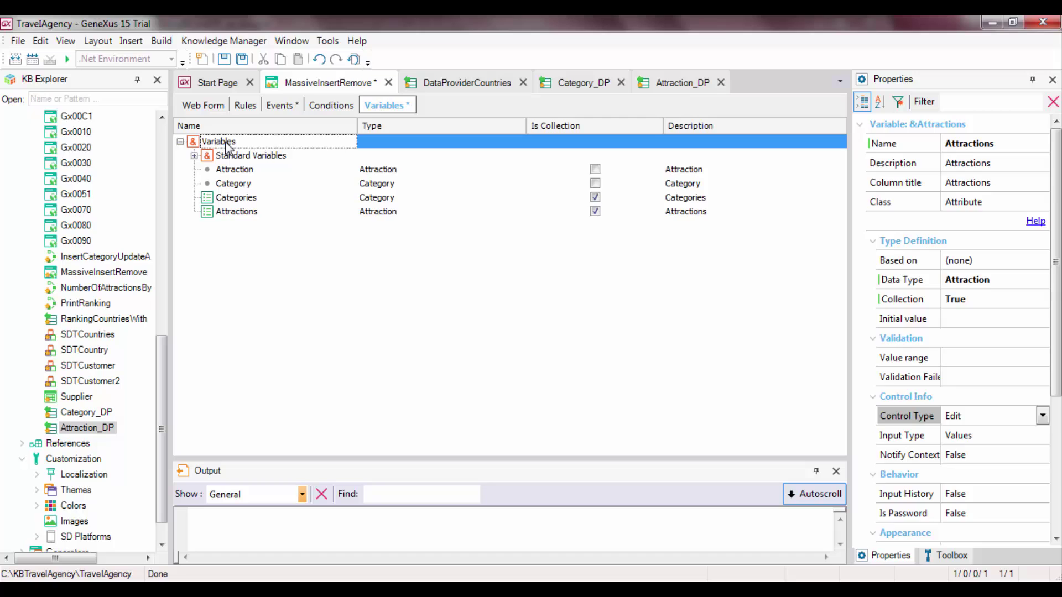
Step: In Events, add '&Attractions = Attraction_DP()', '&Attractions.Insert()' and Commit
left_click(281, 106)
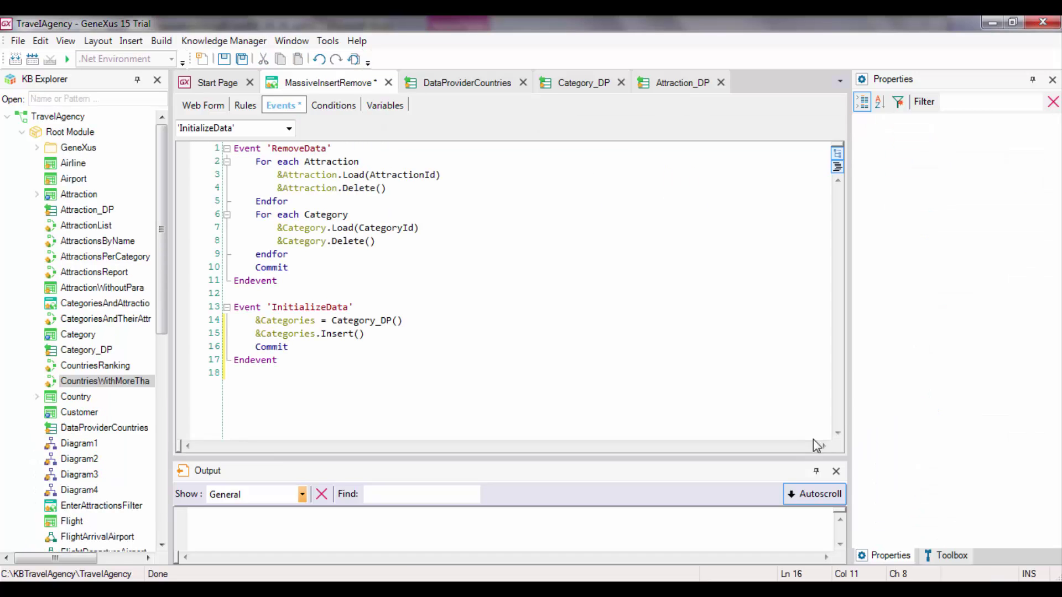
key("Return")
key("Return")
type("&")
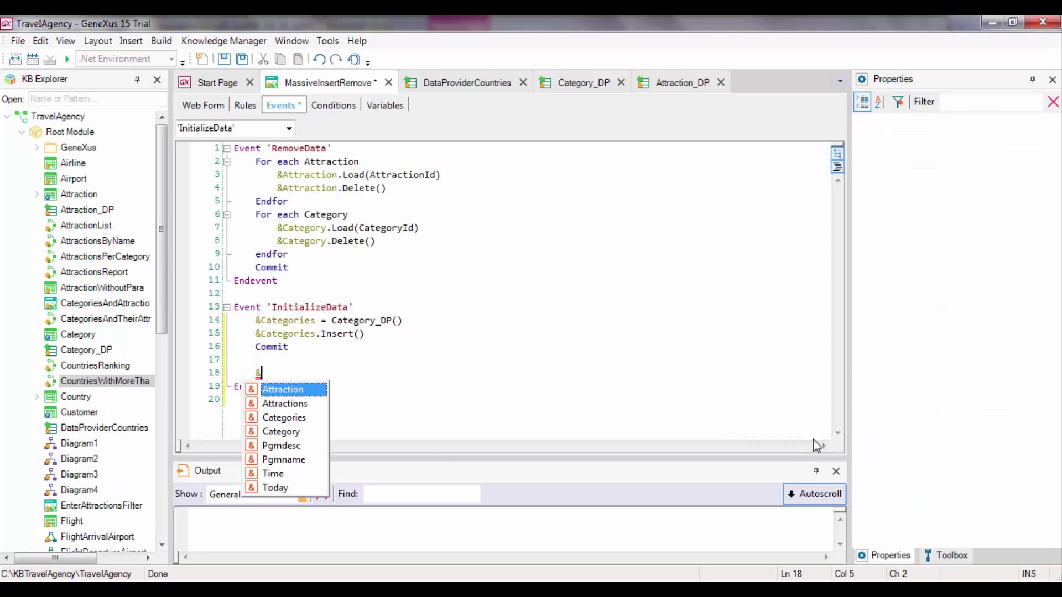
key("Down")
key("Return")
type("=")
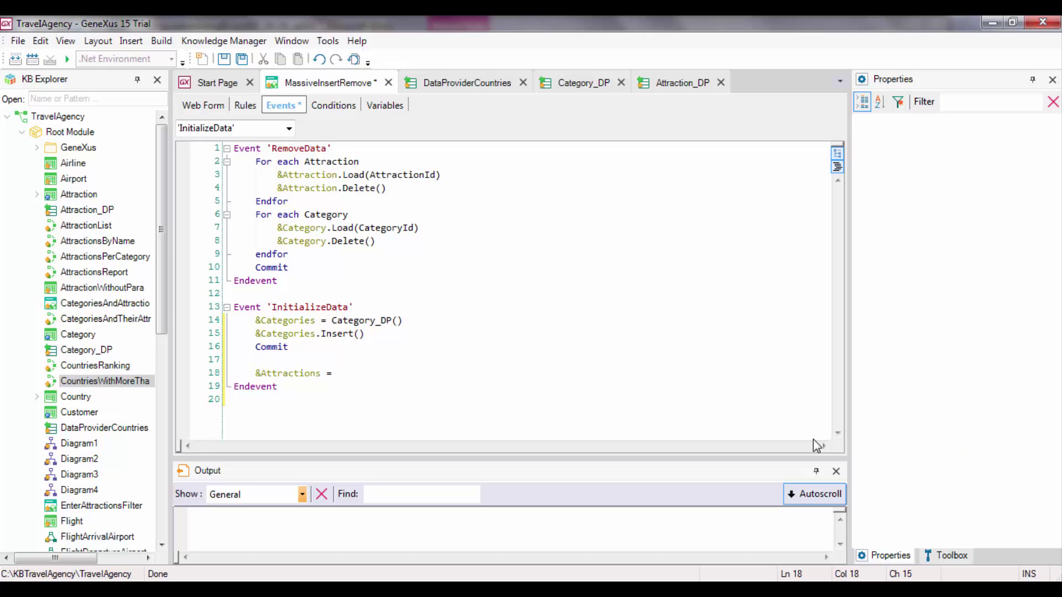
mouse_move(79, 210)
left_mouse_down()
mouse_move(371, 379)
mouse_move(361, 373)
left_mouse_up()
type("()")
key("Return")
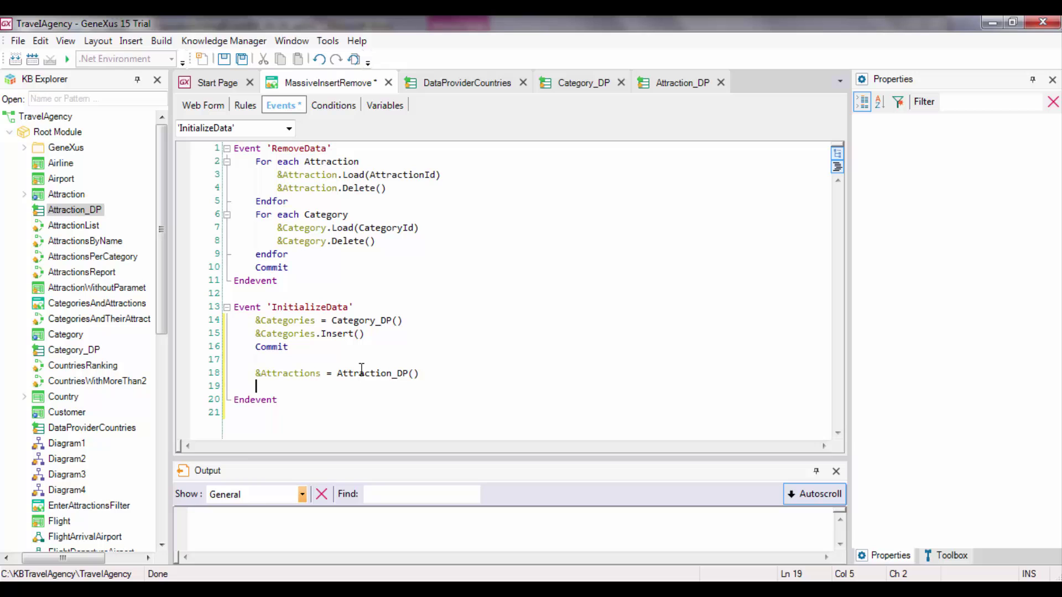
type("&")
key("Down")
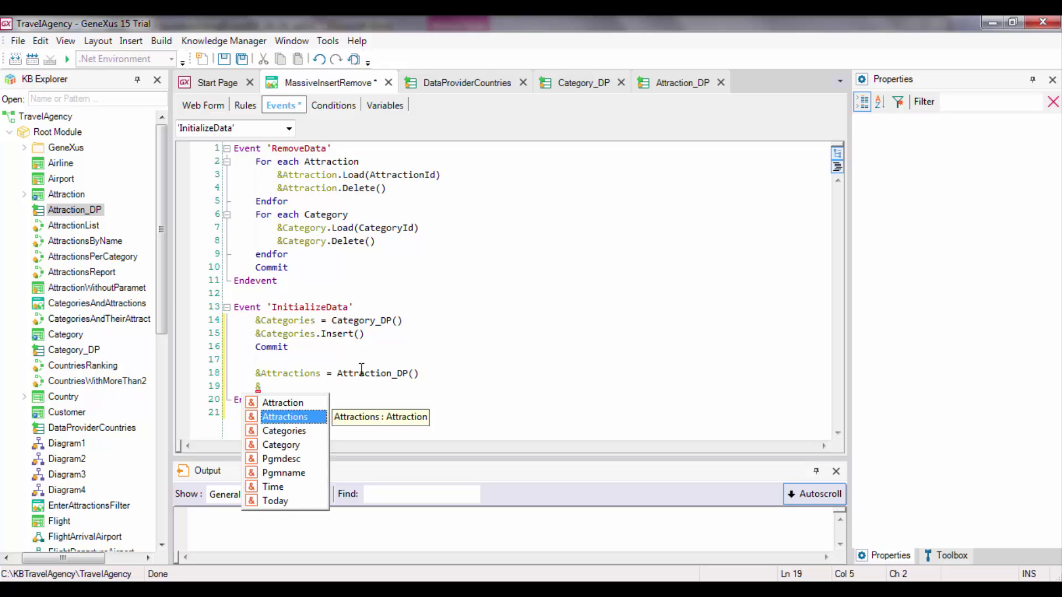
key("Return")
type(".I")
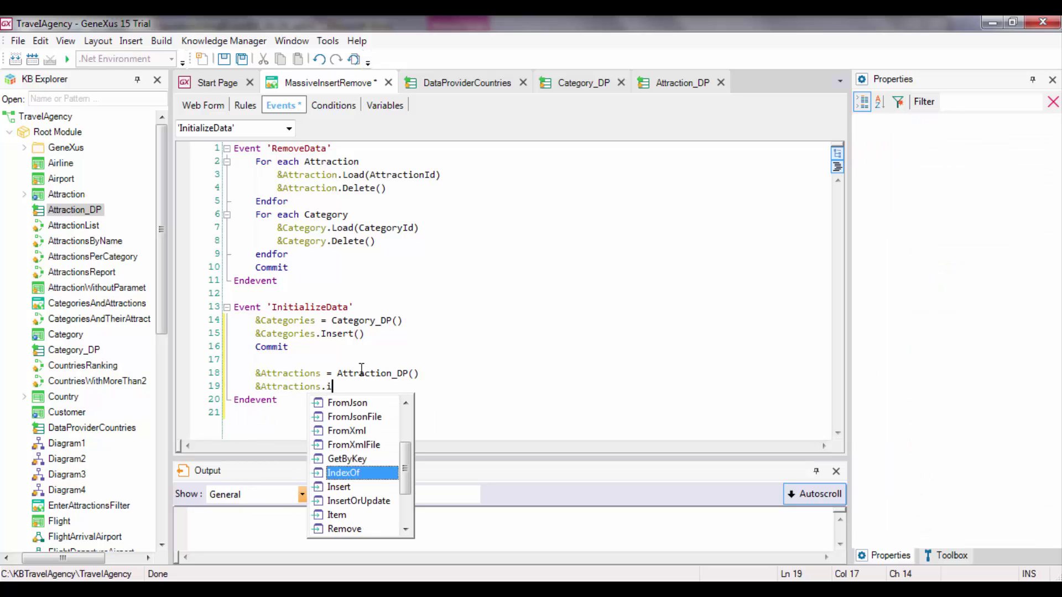
key("Return")
key("Return")
type("Commit")
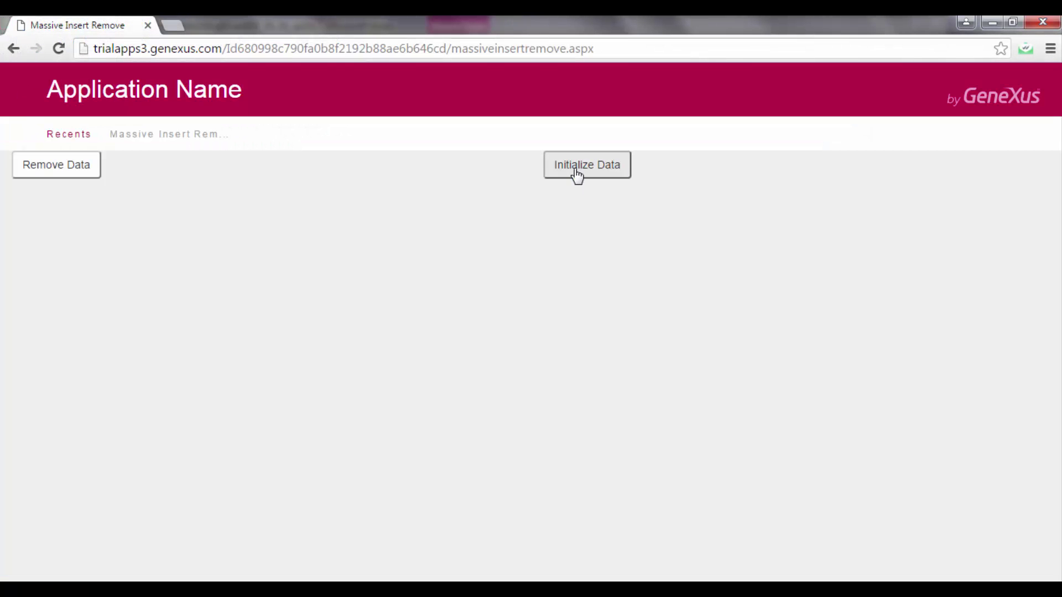
Step: Run Initialize Data, browse categories Museum, Monument and Tourist site, then open WWAttraction
left_click(577, 176)
left_click(14, 48)
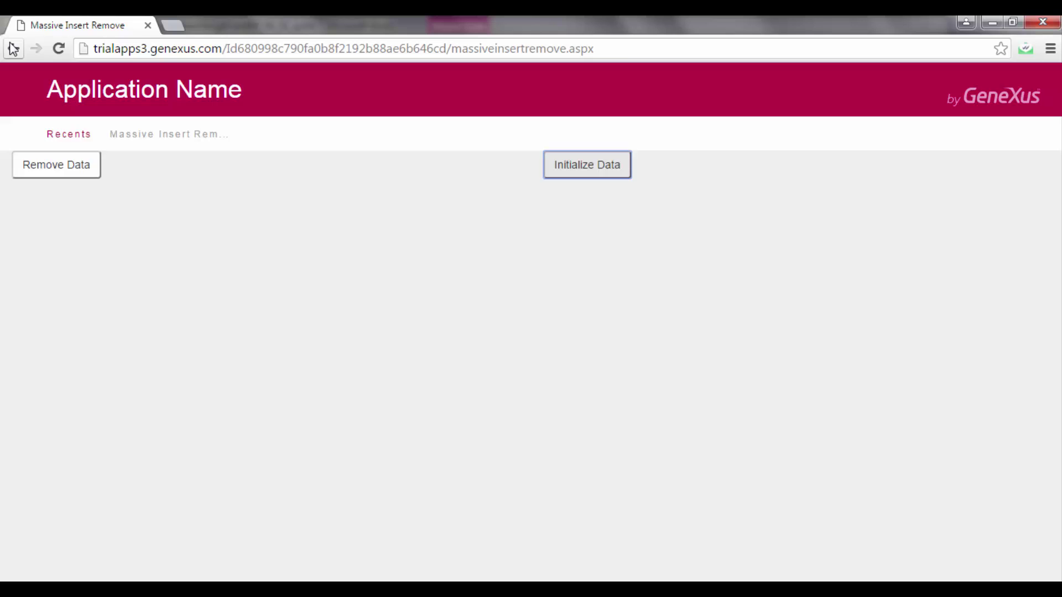
left_click(281, 362)
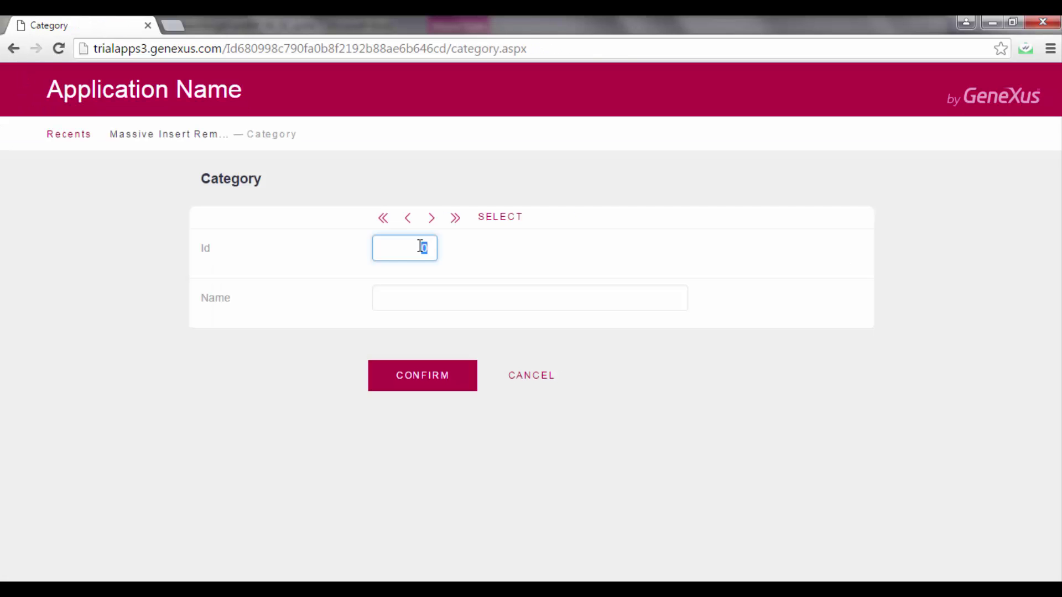
left_click(431, 219)
left_click(431, 219)
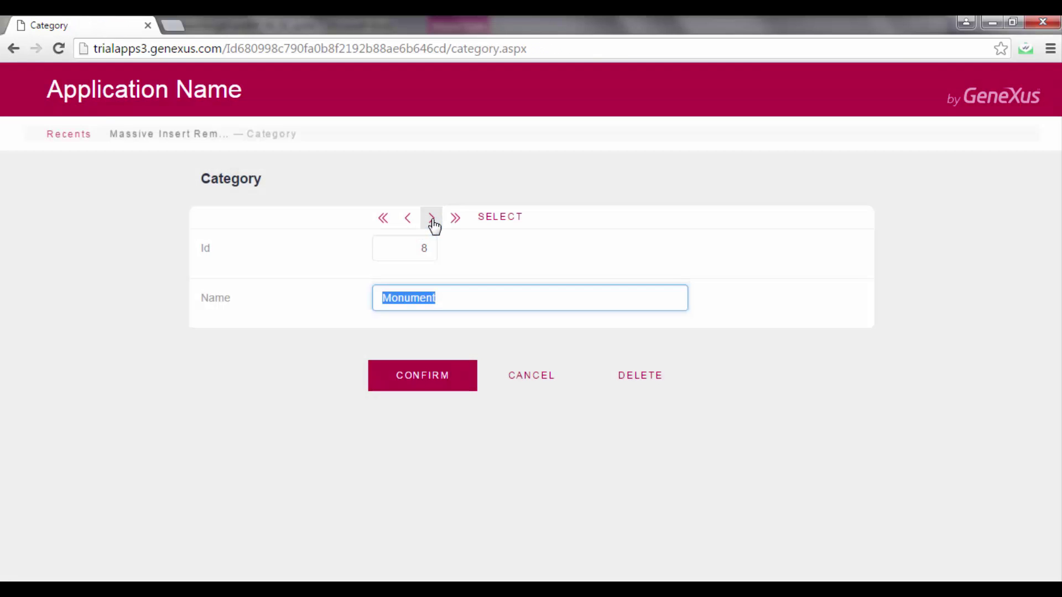
left_click(431, 219)
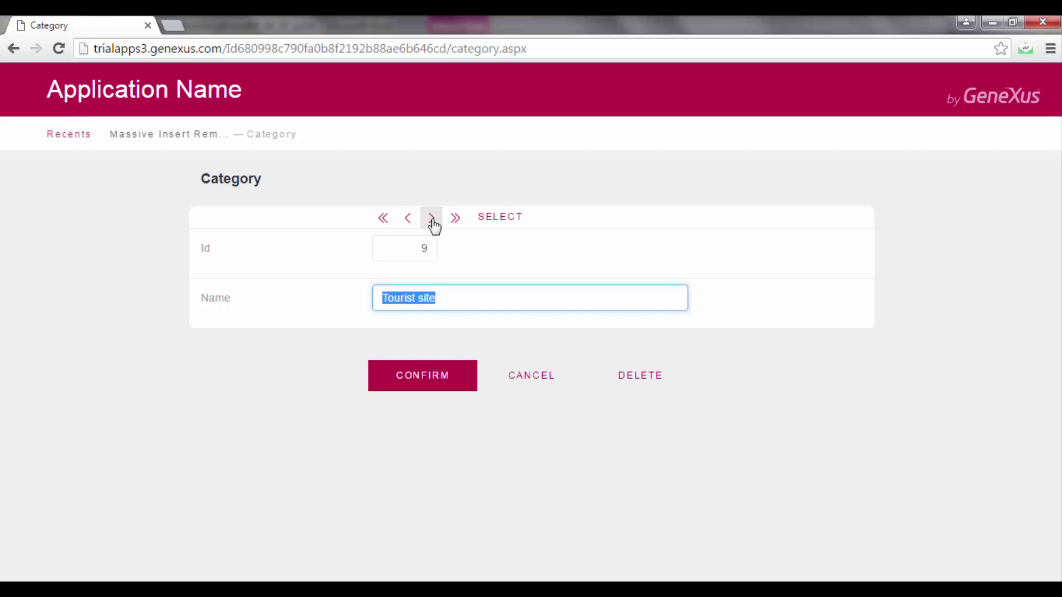
left_click(14, 49)
left_click(463, 437)
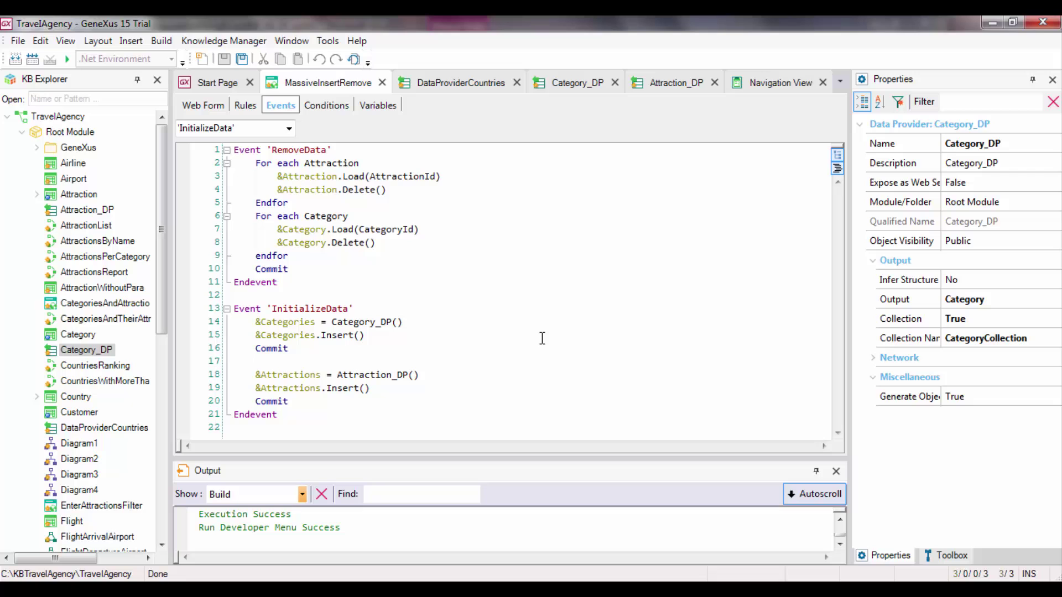
Step: Commit the pending objects from Knowledge Manager > Team Development with the data-provider comment
left_click(244, 42)
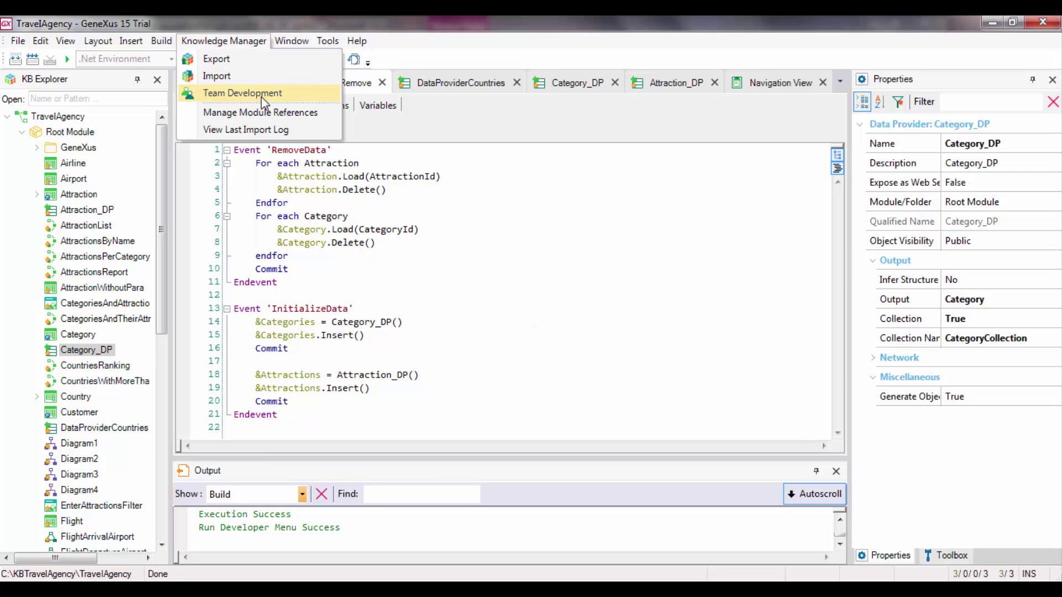
left_click(243, 93)
type("c")
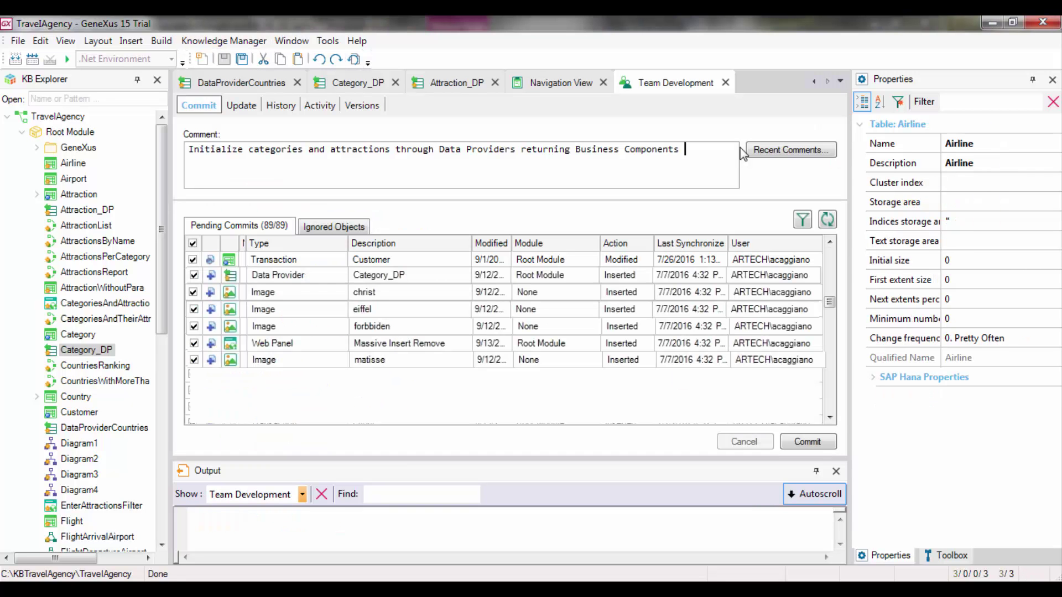
type("ollections.")
left_click(808, 448)
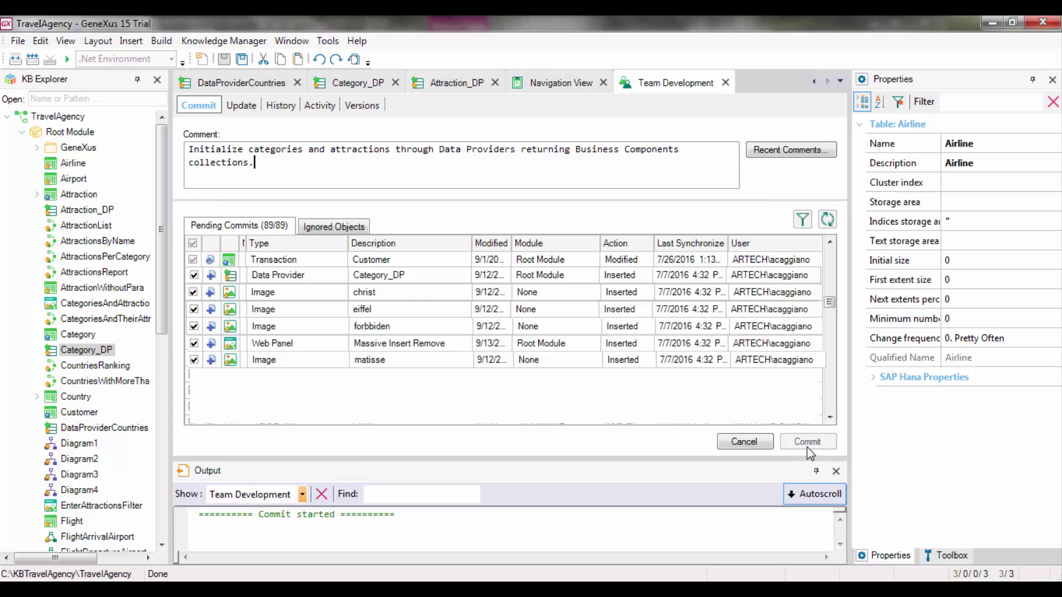